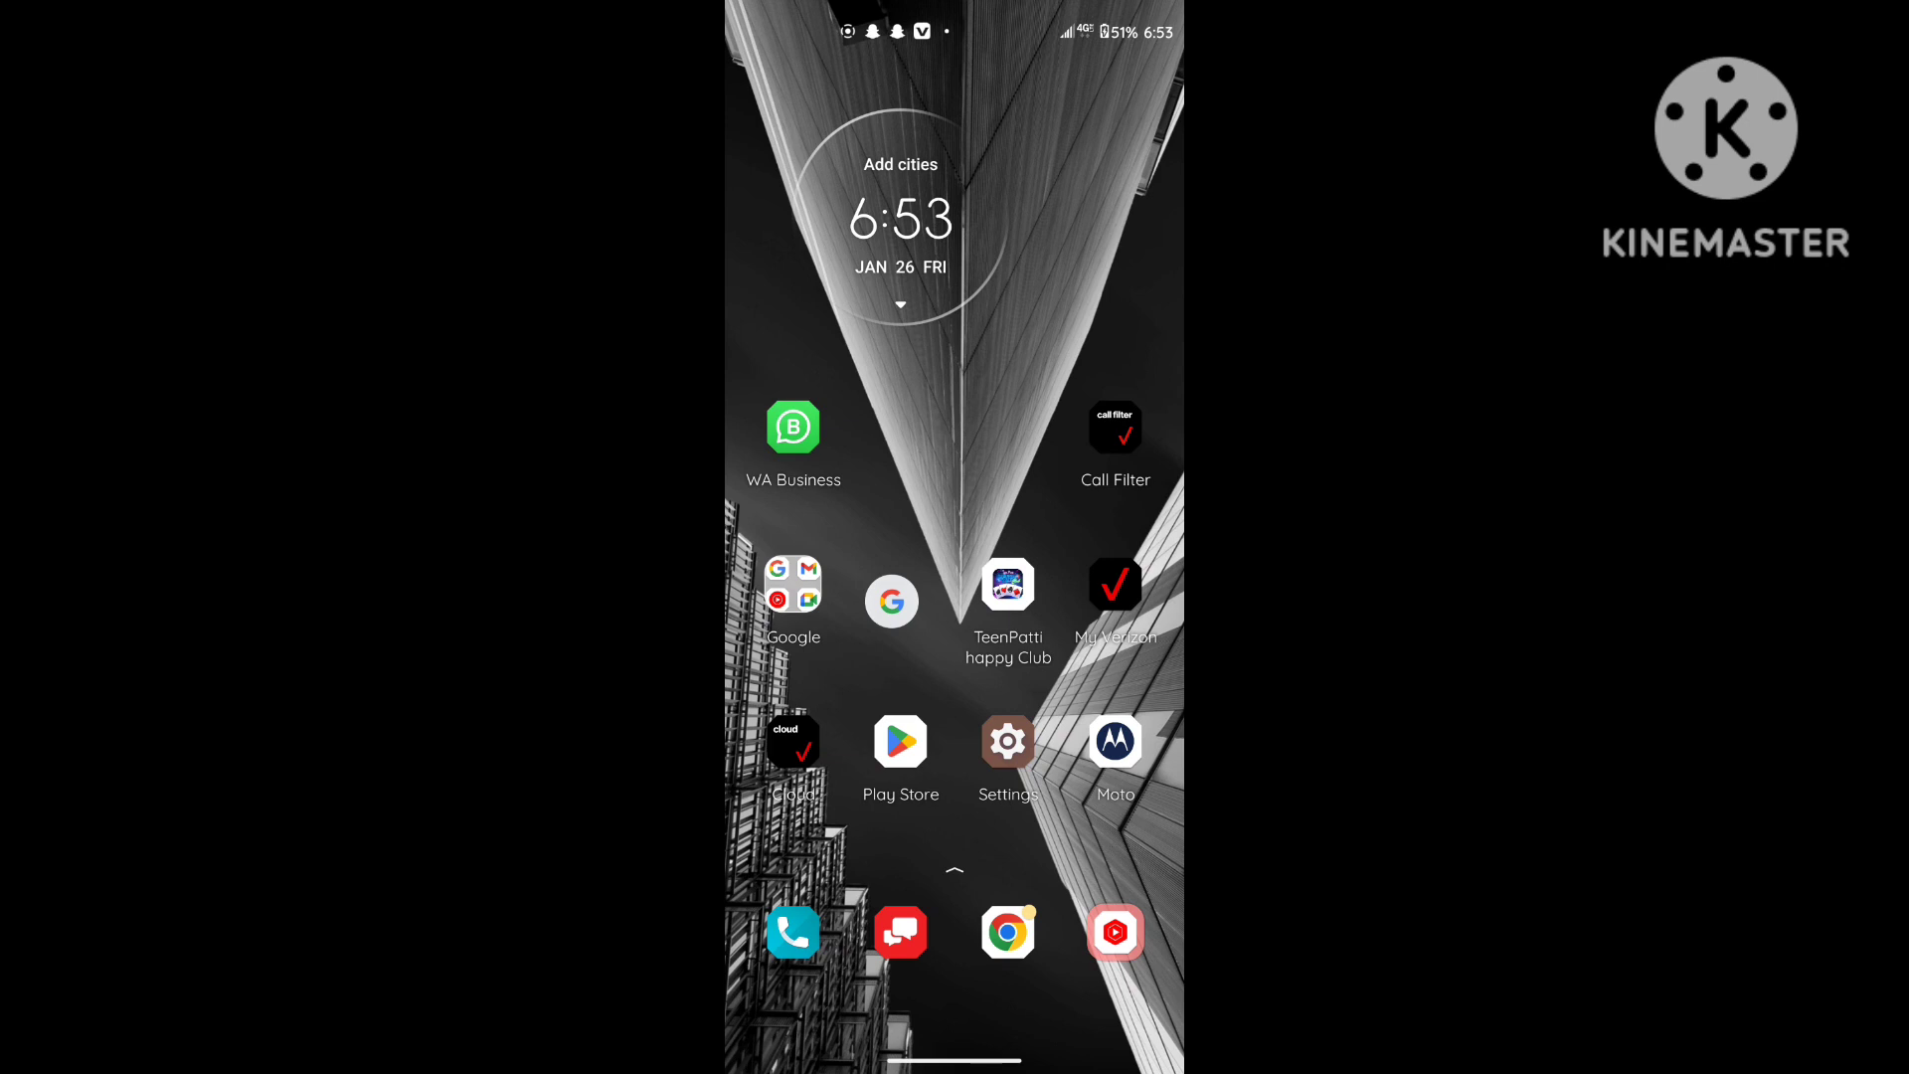
- Reload alt-drop.com in Chrome past the resubmit error, then go to the home screen
click(1009, 932)
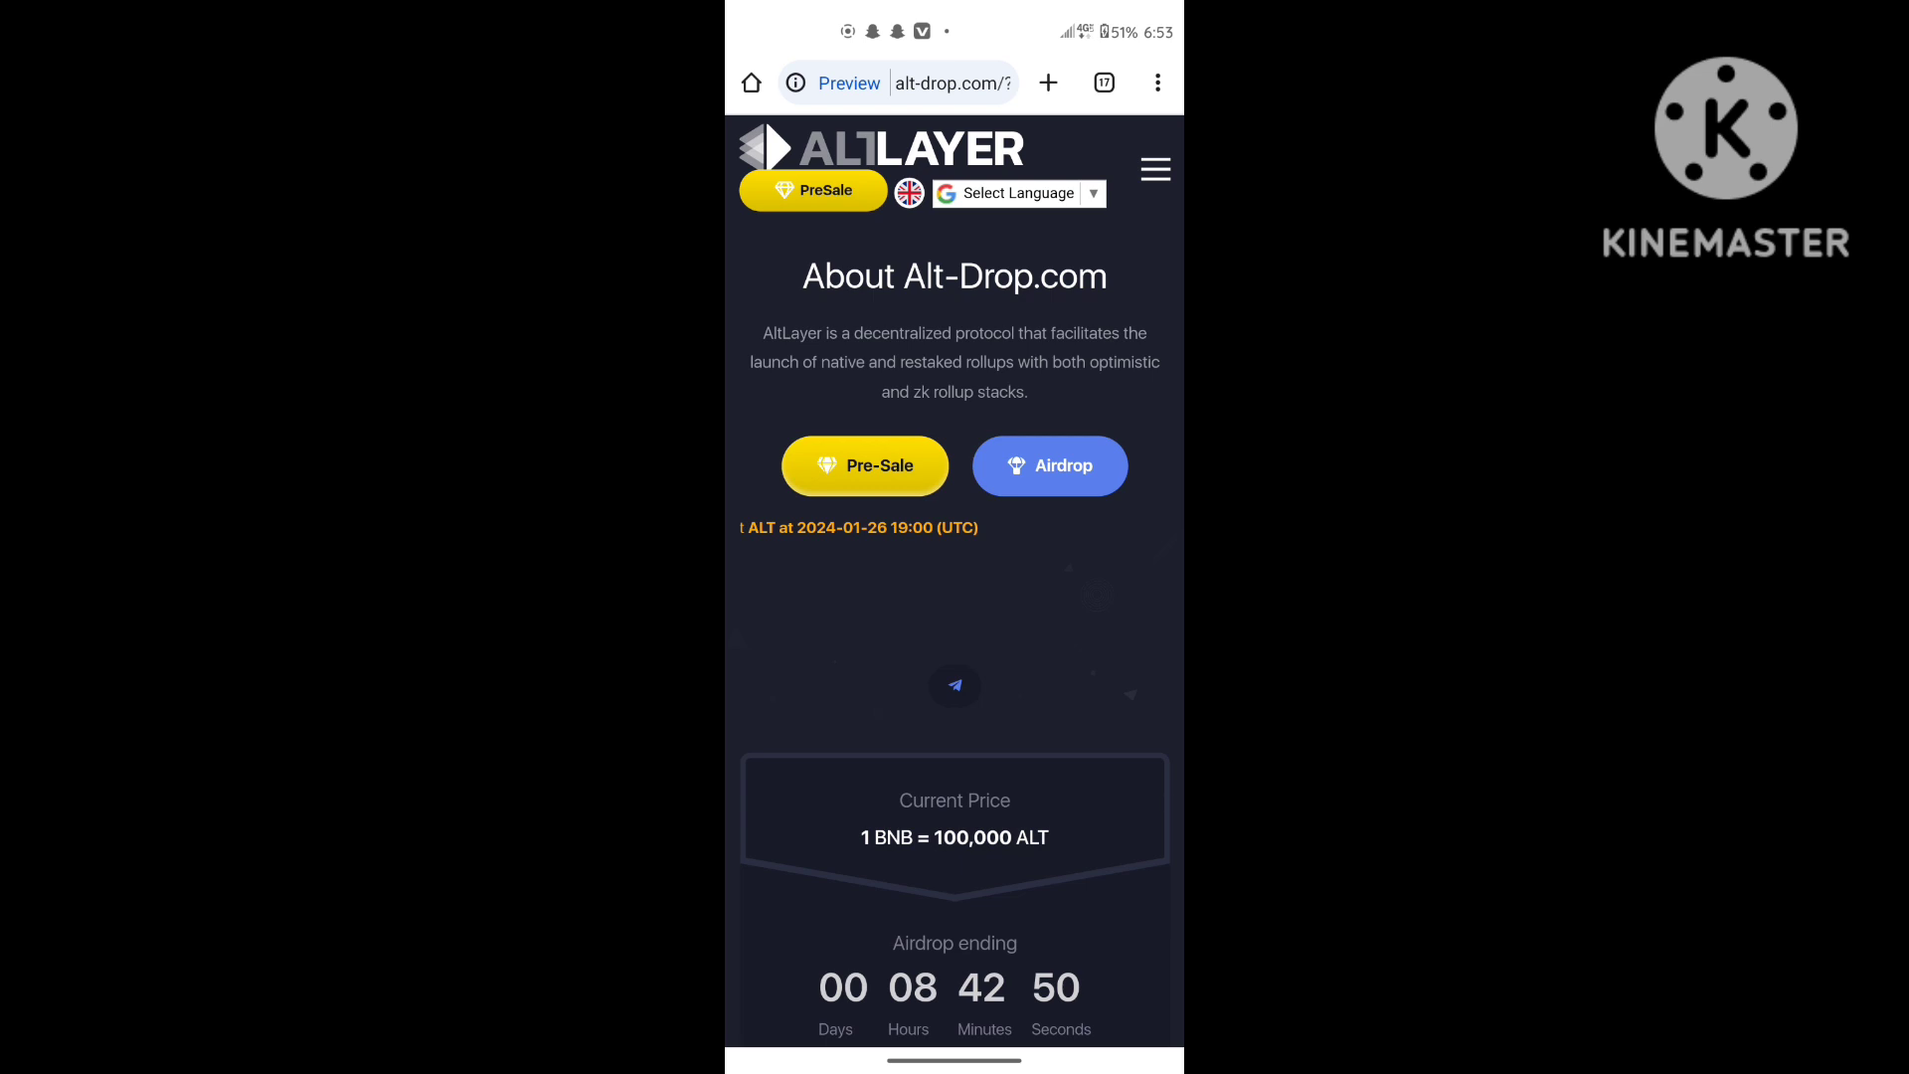
click(1067, 453)
drag(1004, 527, 1004, 642)
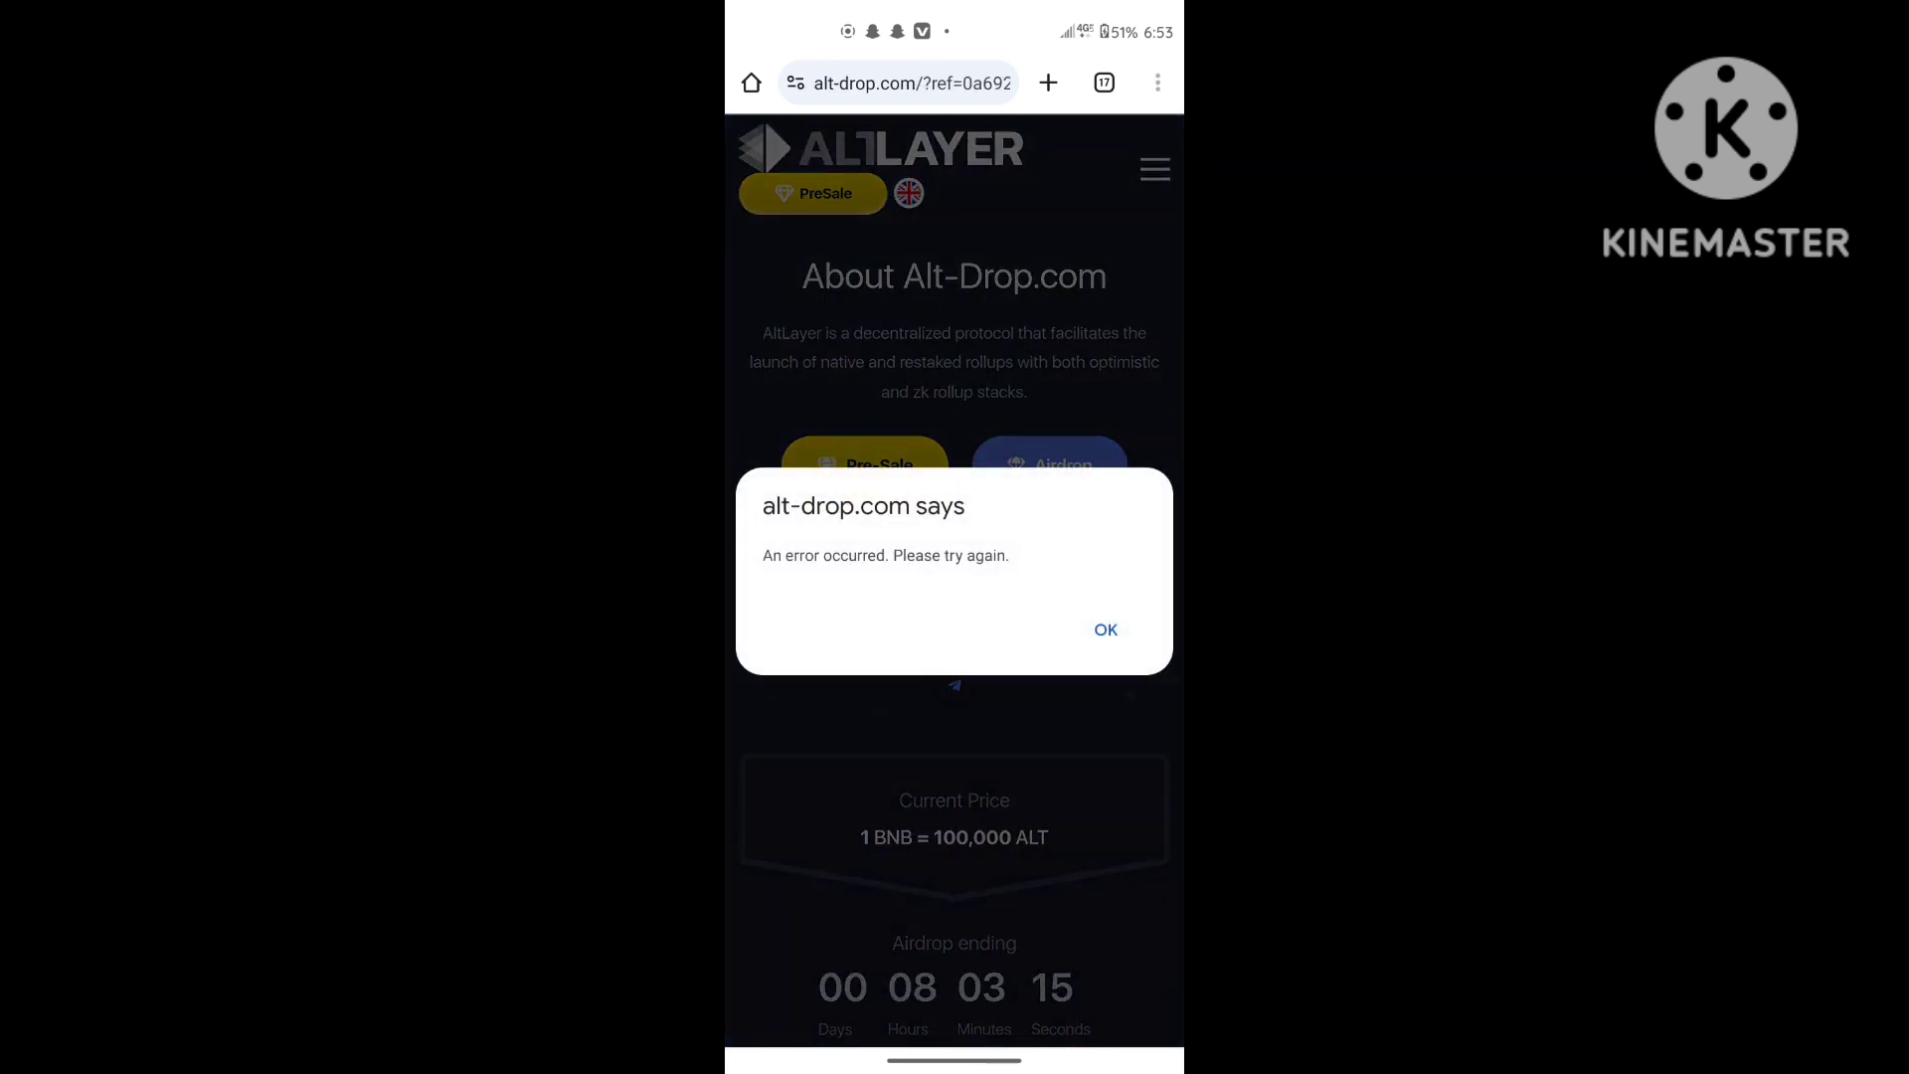
click(1104, 627)
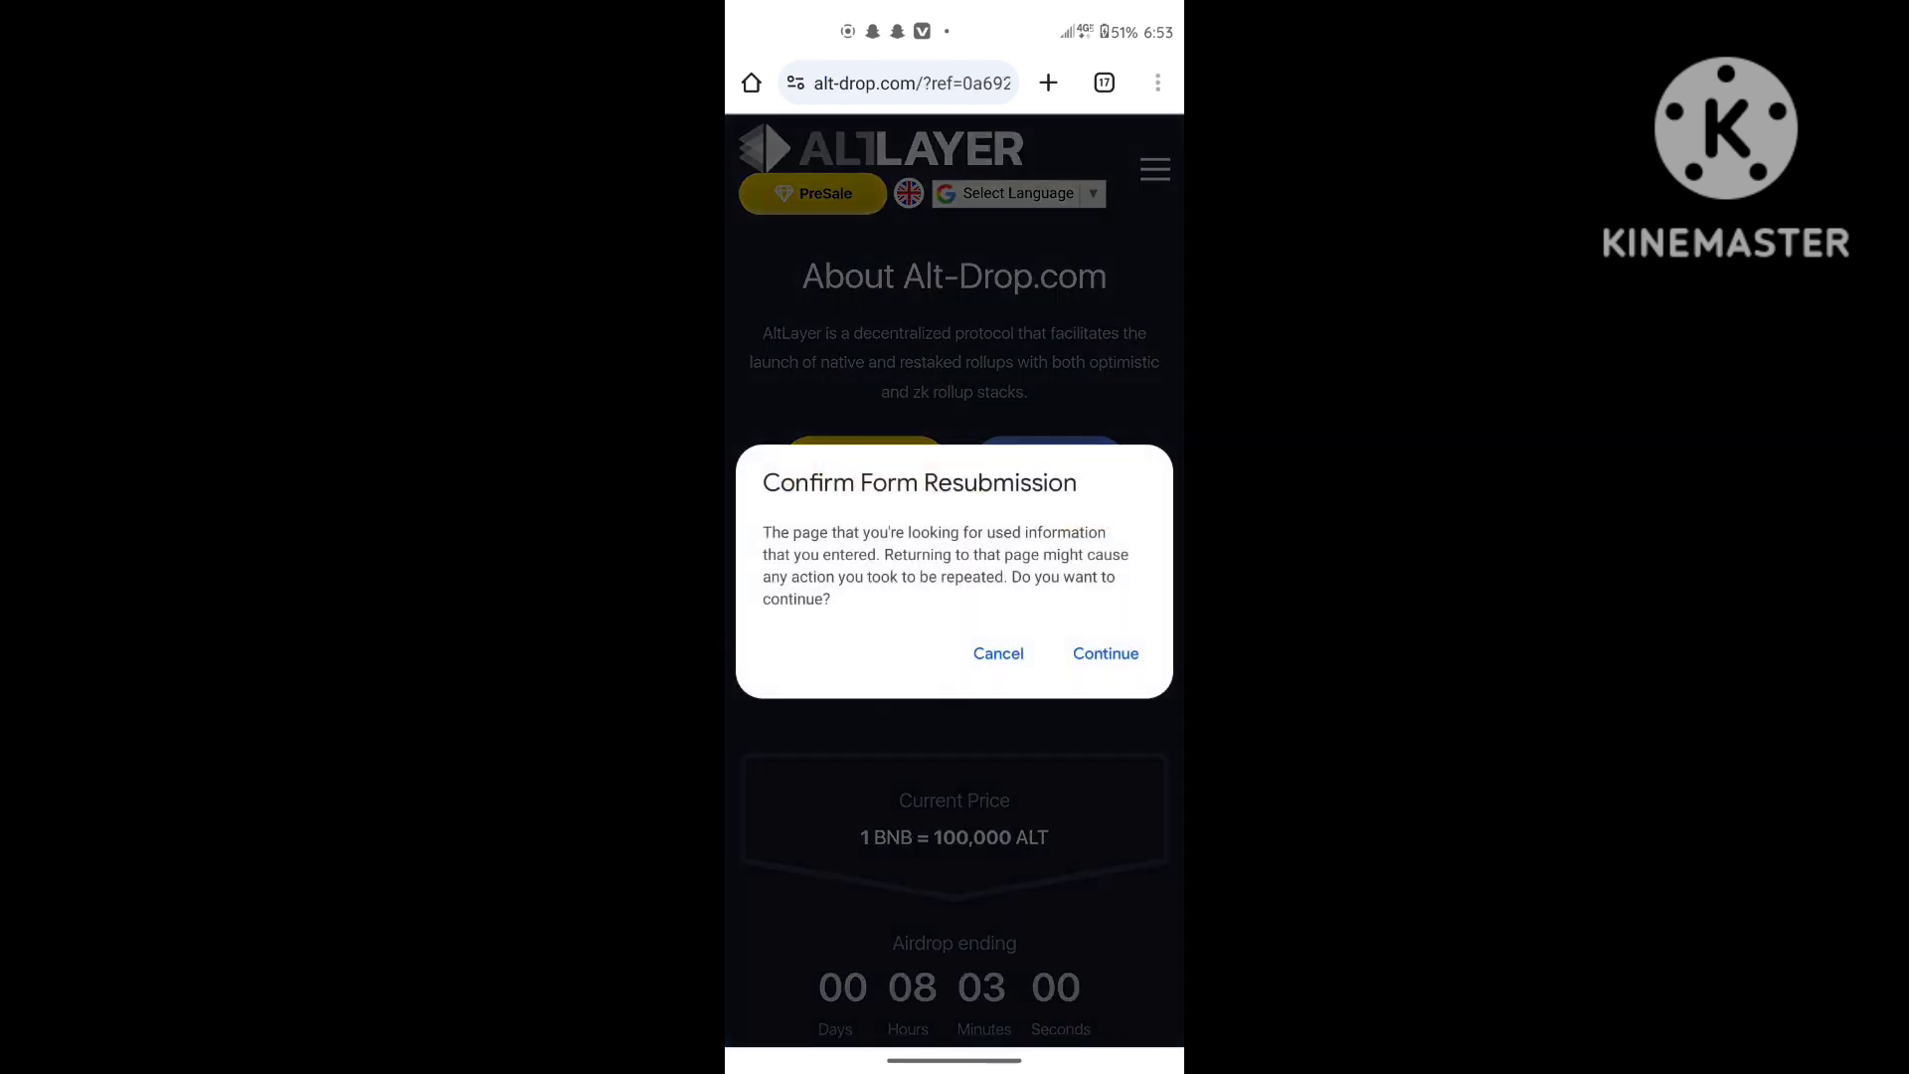
click(1105, 654)
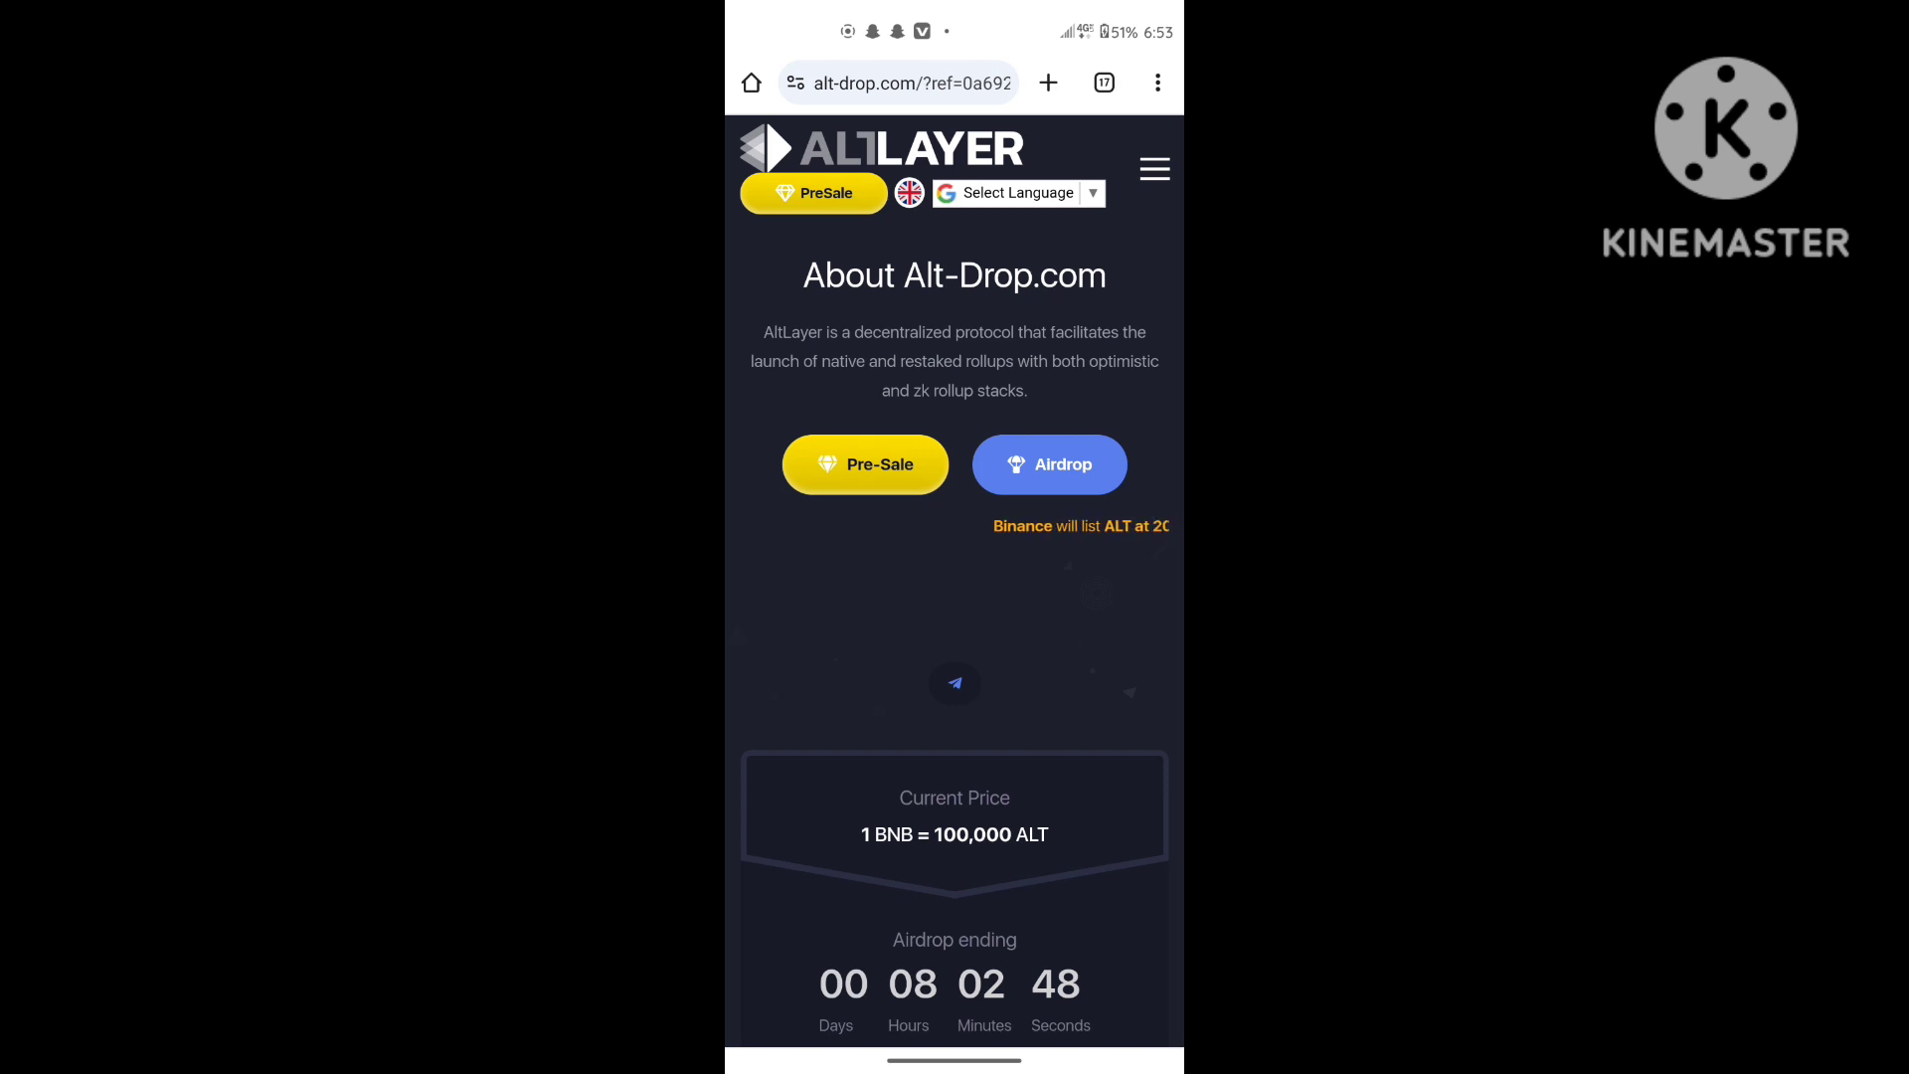
scroll(954, 597, down, 10)
scroll(955, 597, down, 5)
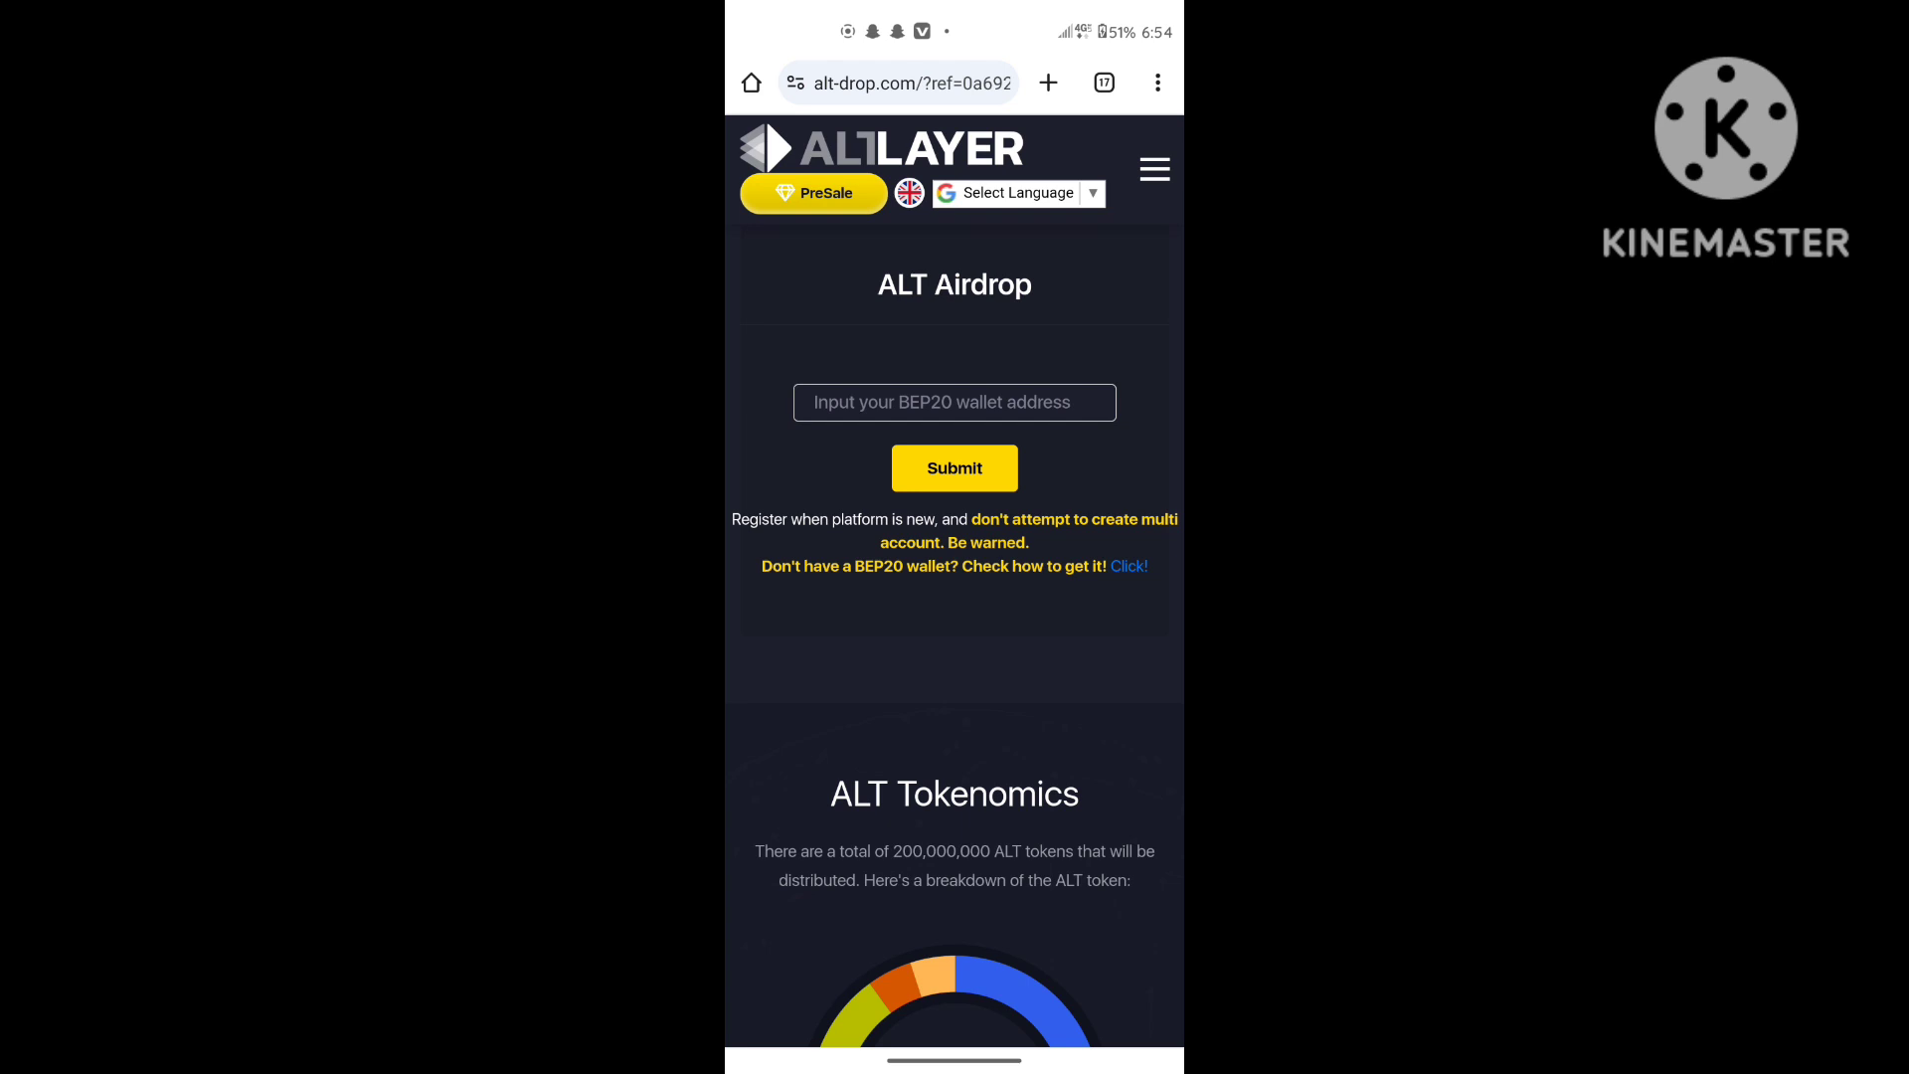
drag(954, 1060, 954, 672)
- Find Binance on the home screen and get back to its wallet overview
drag(1118, 596, 836, 598)
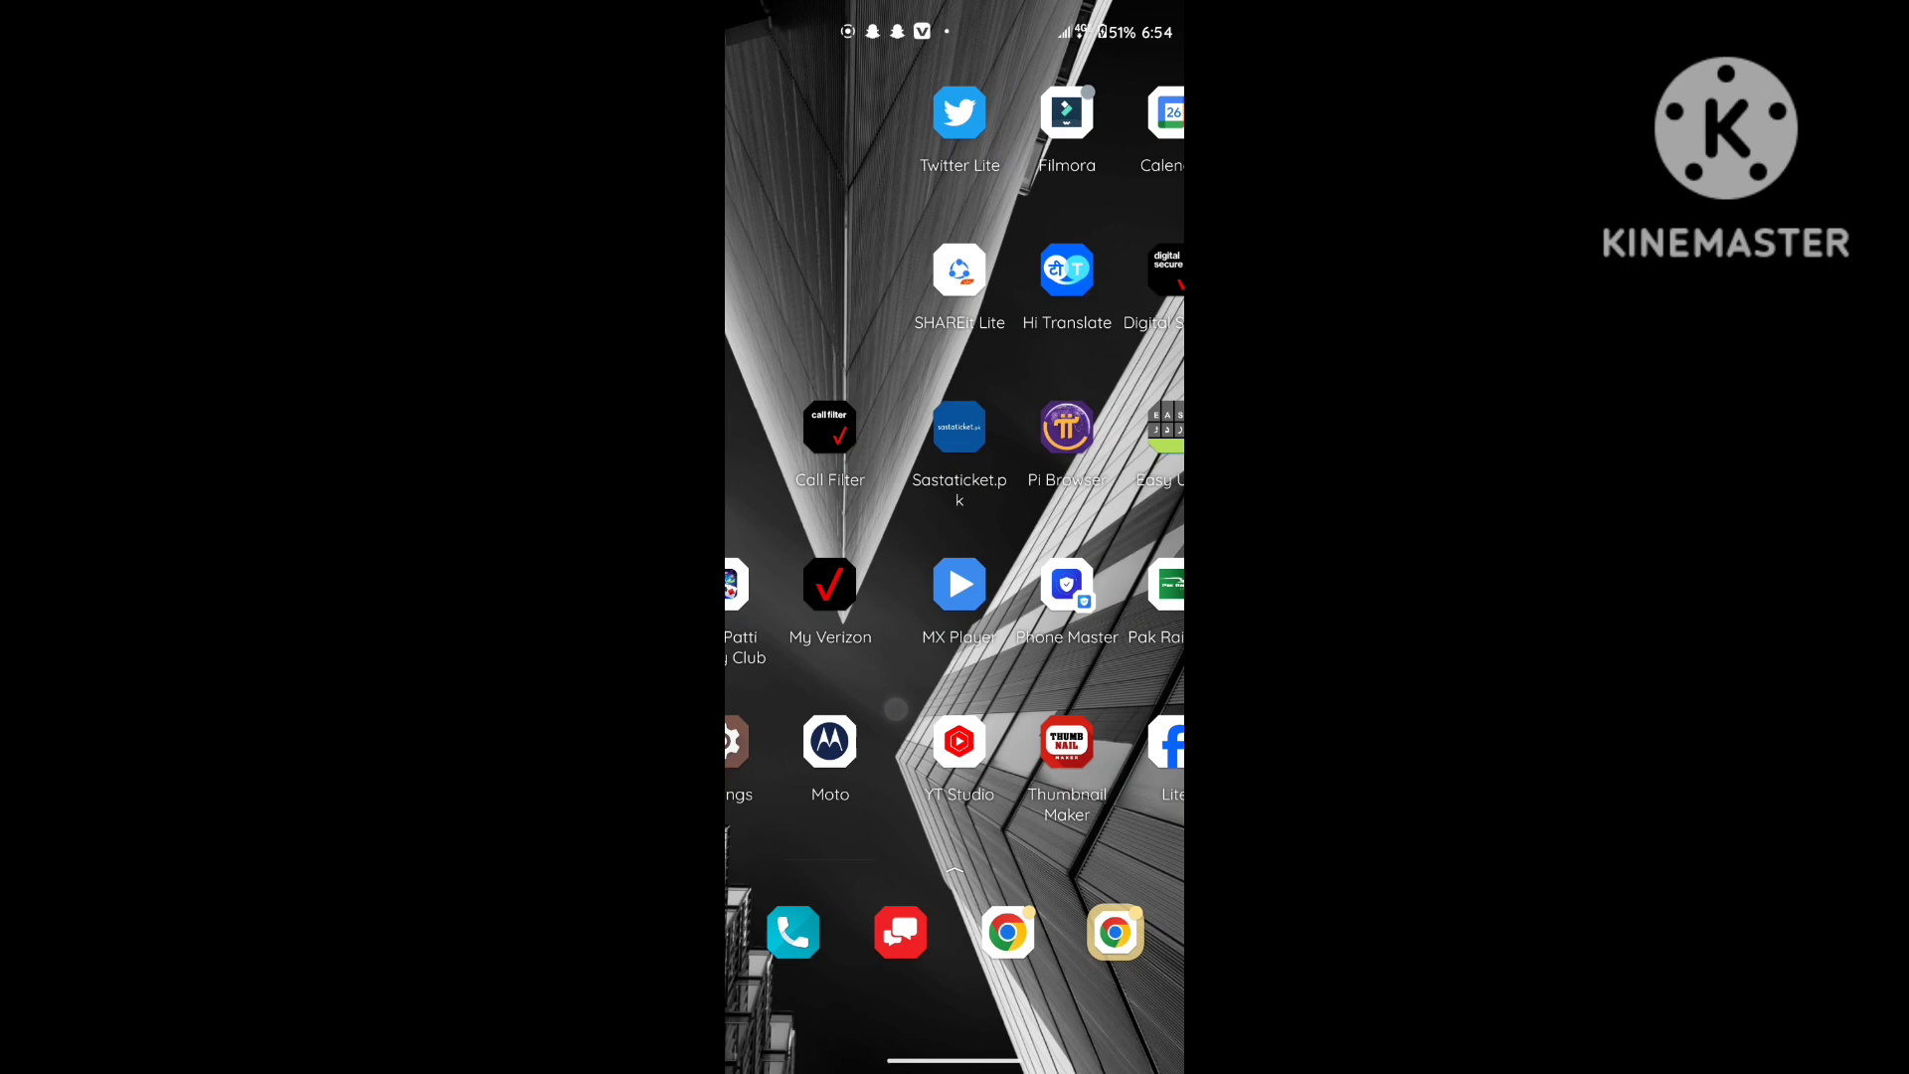
drag(1105, 671, 835, 671)
drag(1103, 597, 835, 596)
drag(1044, 521, 925, 522)
drag(1045, 480, 857, 481)
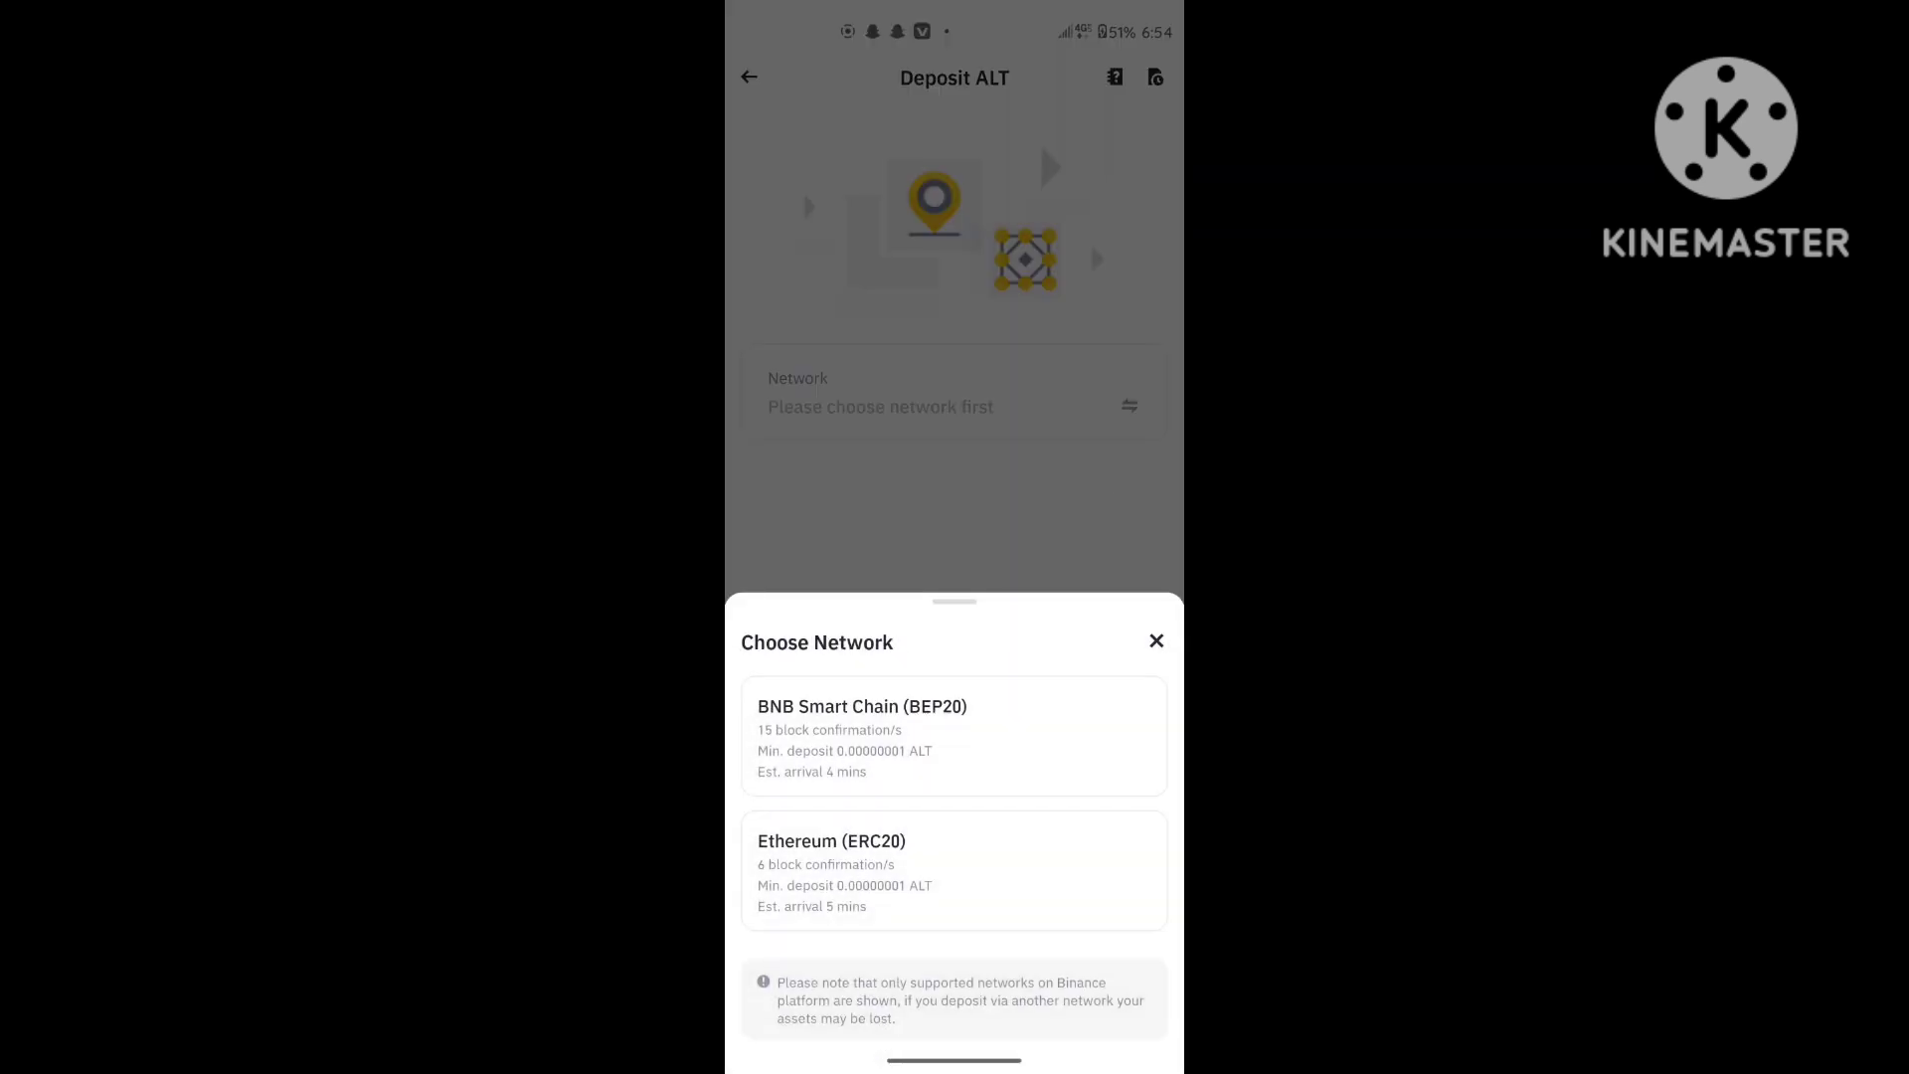
click(748, 76)
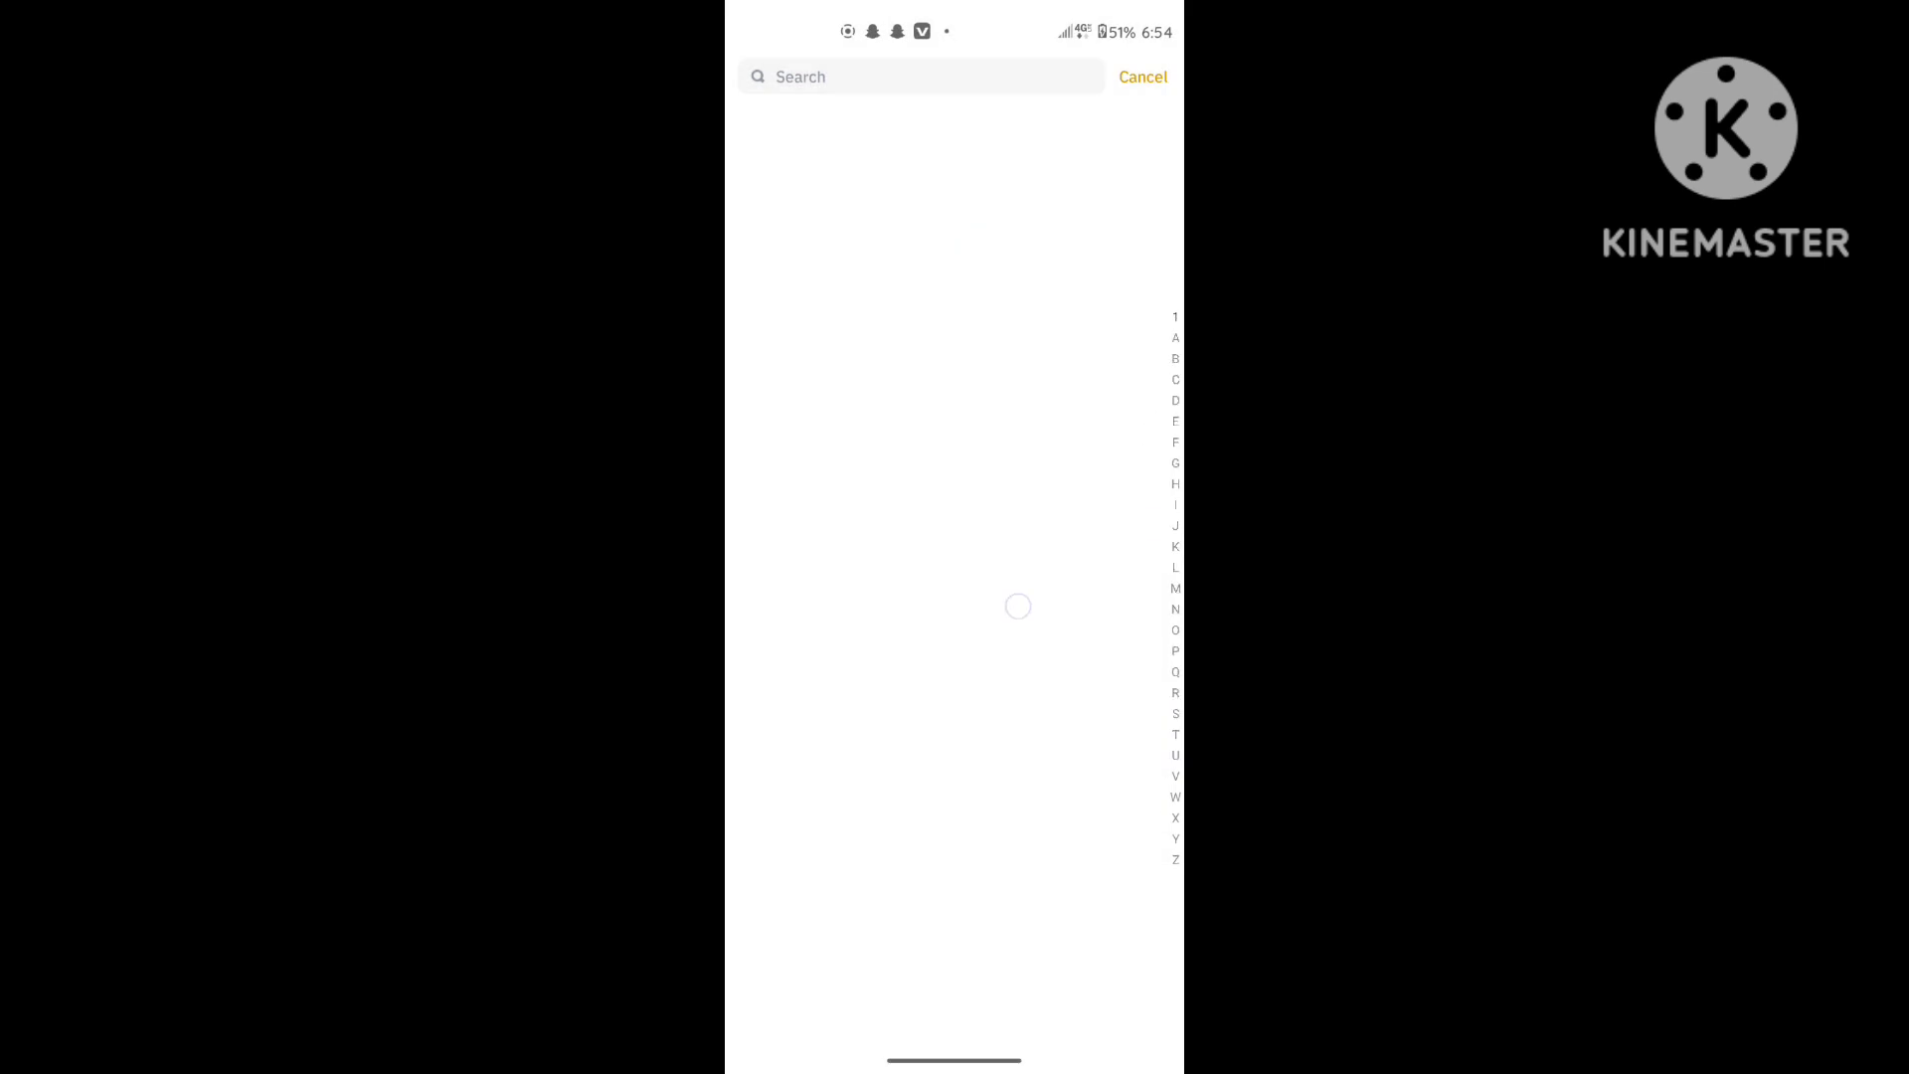
click(1143, 75)
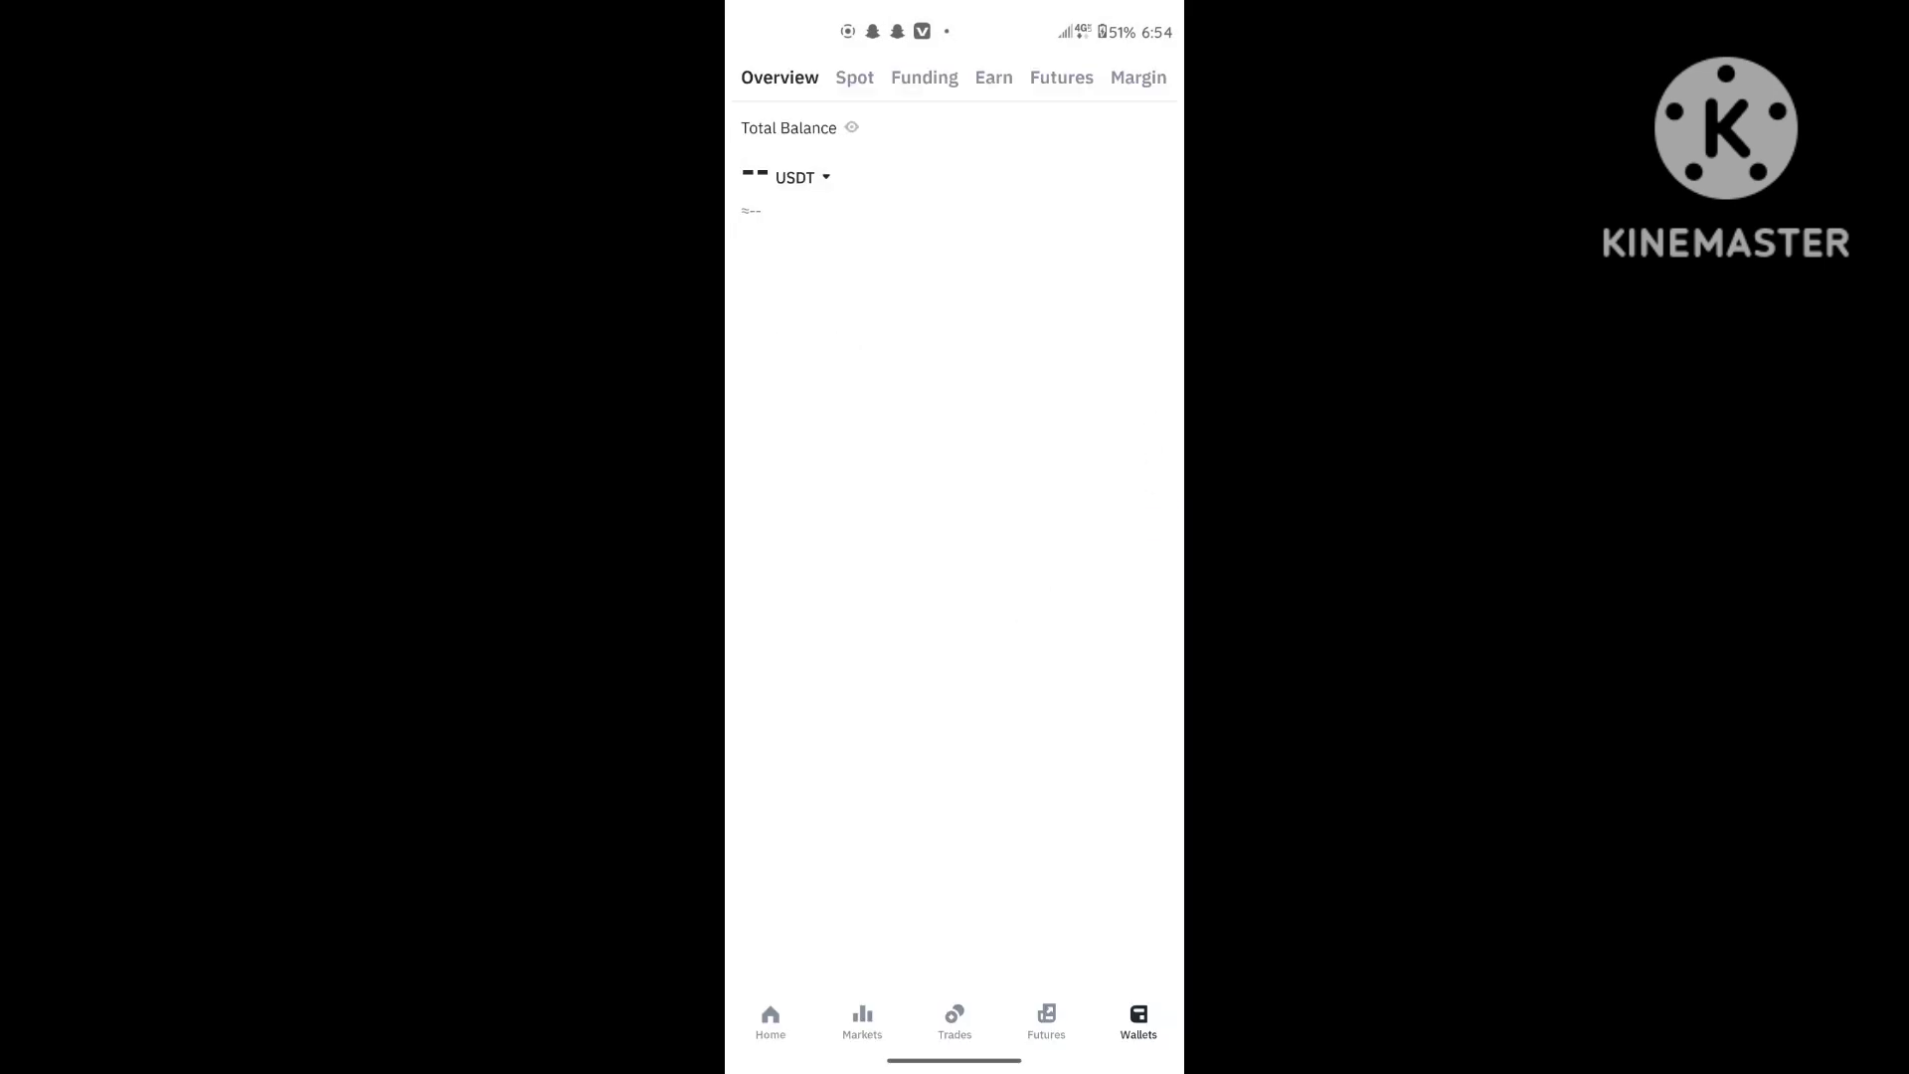
key(Escape)
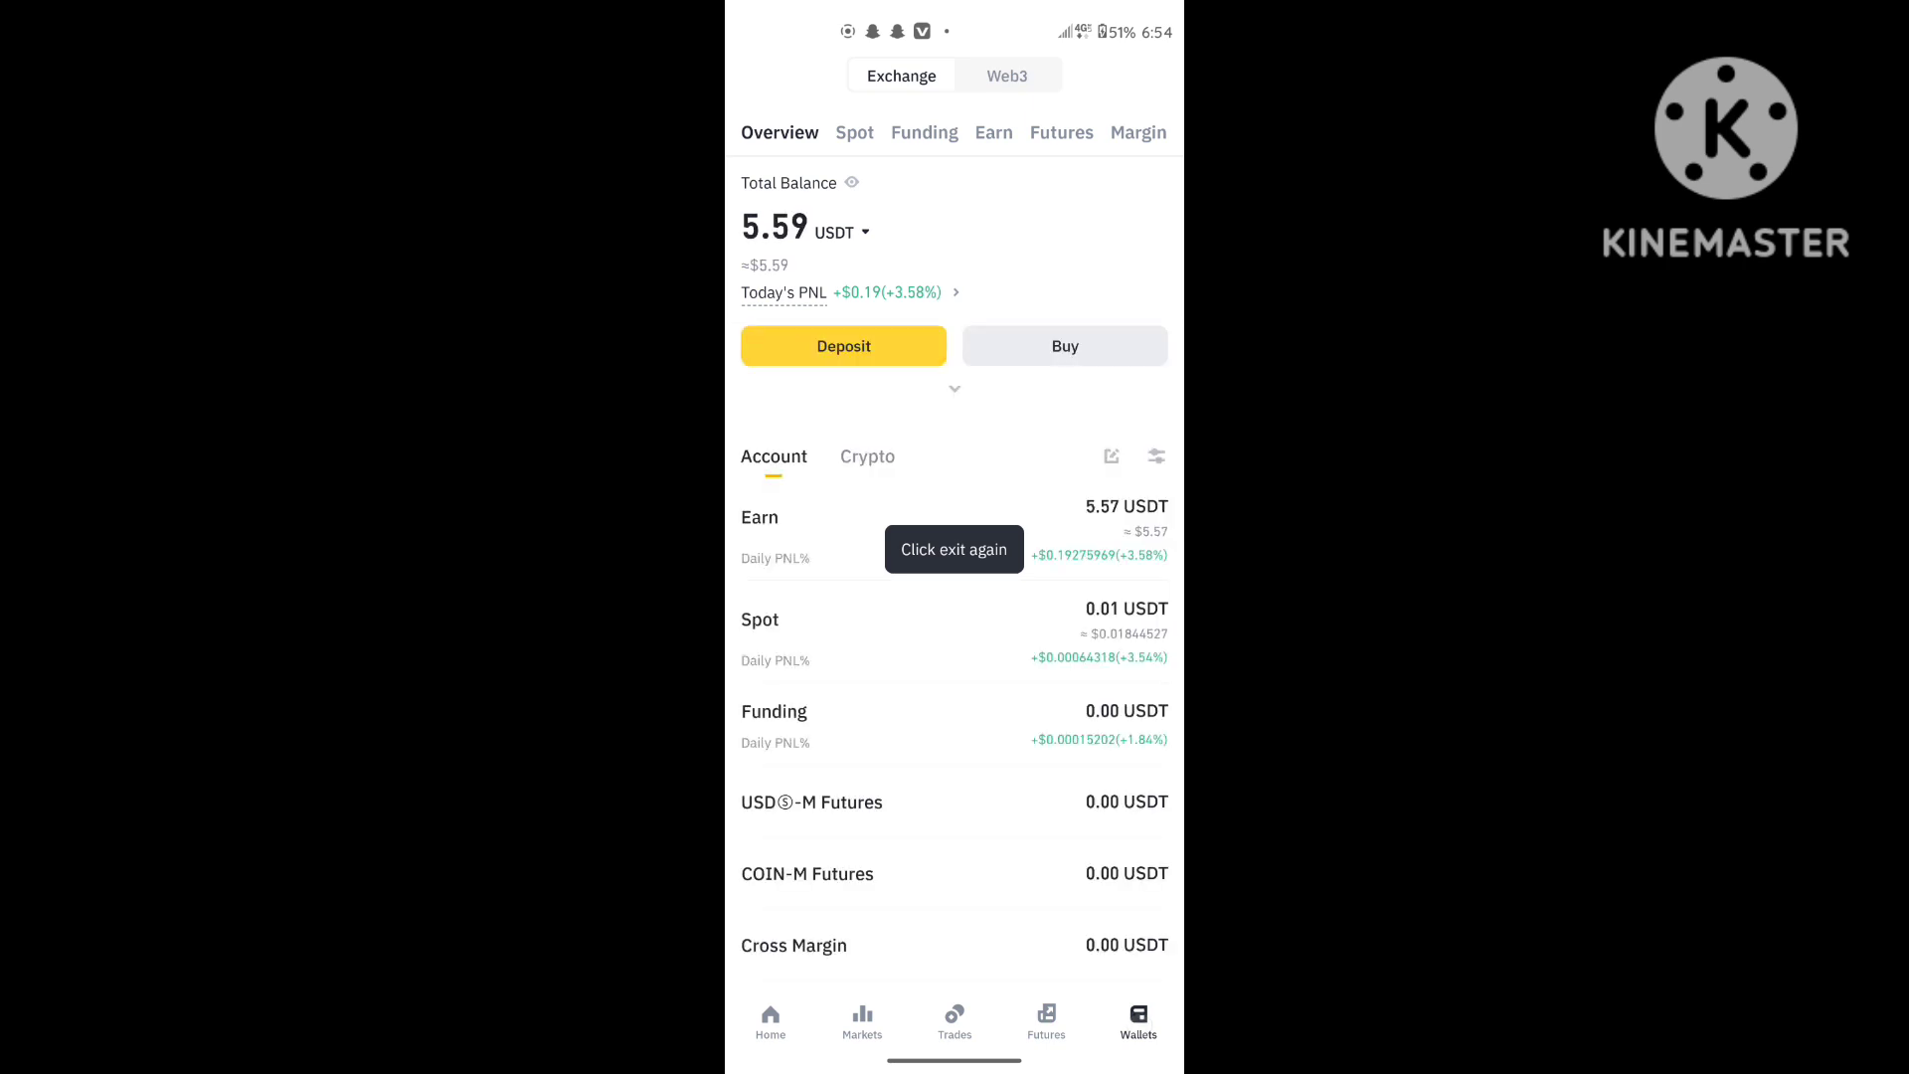
key(Escape)
click(1138, 1023)
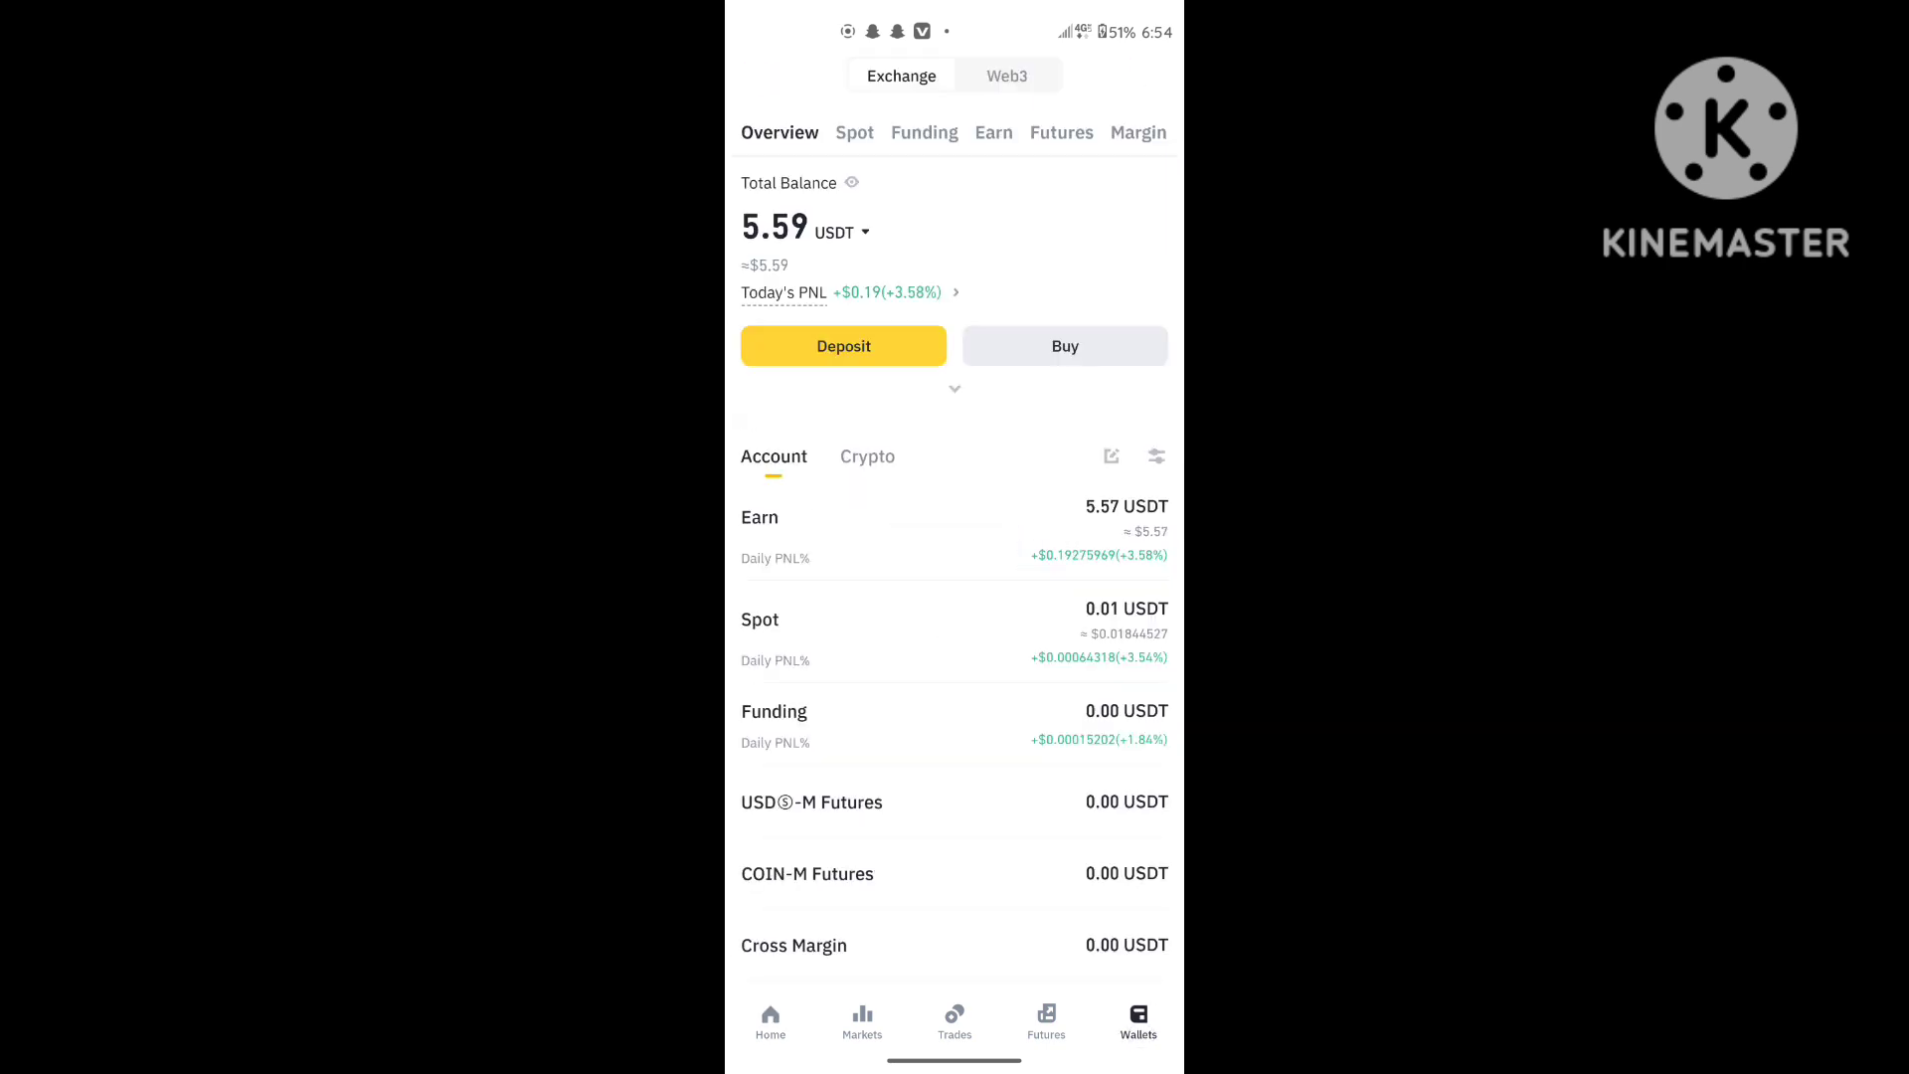
- Copy the ALT deposit address for BNB Smart Chain (BEP20), then switch to Chrome
click(836, 347)
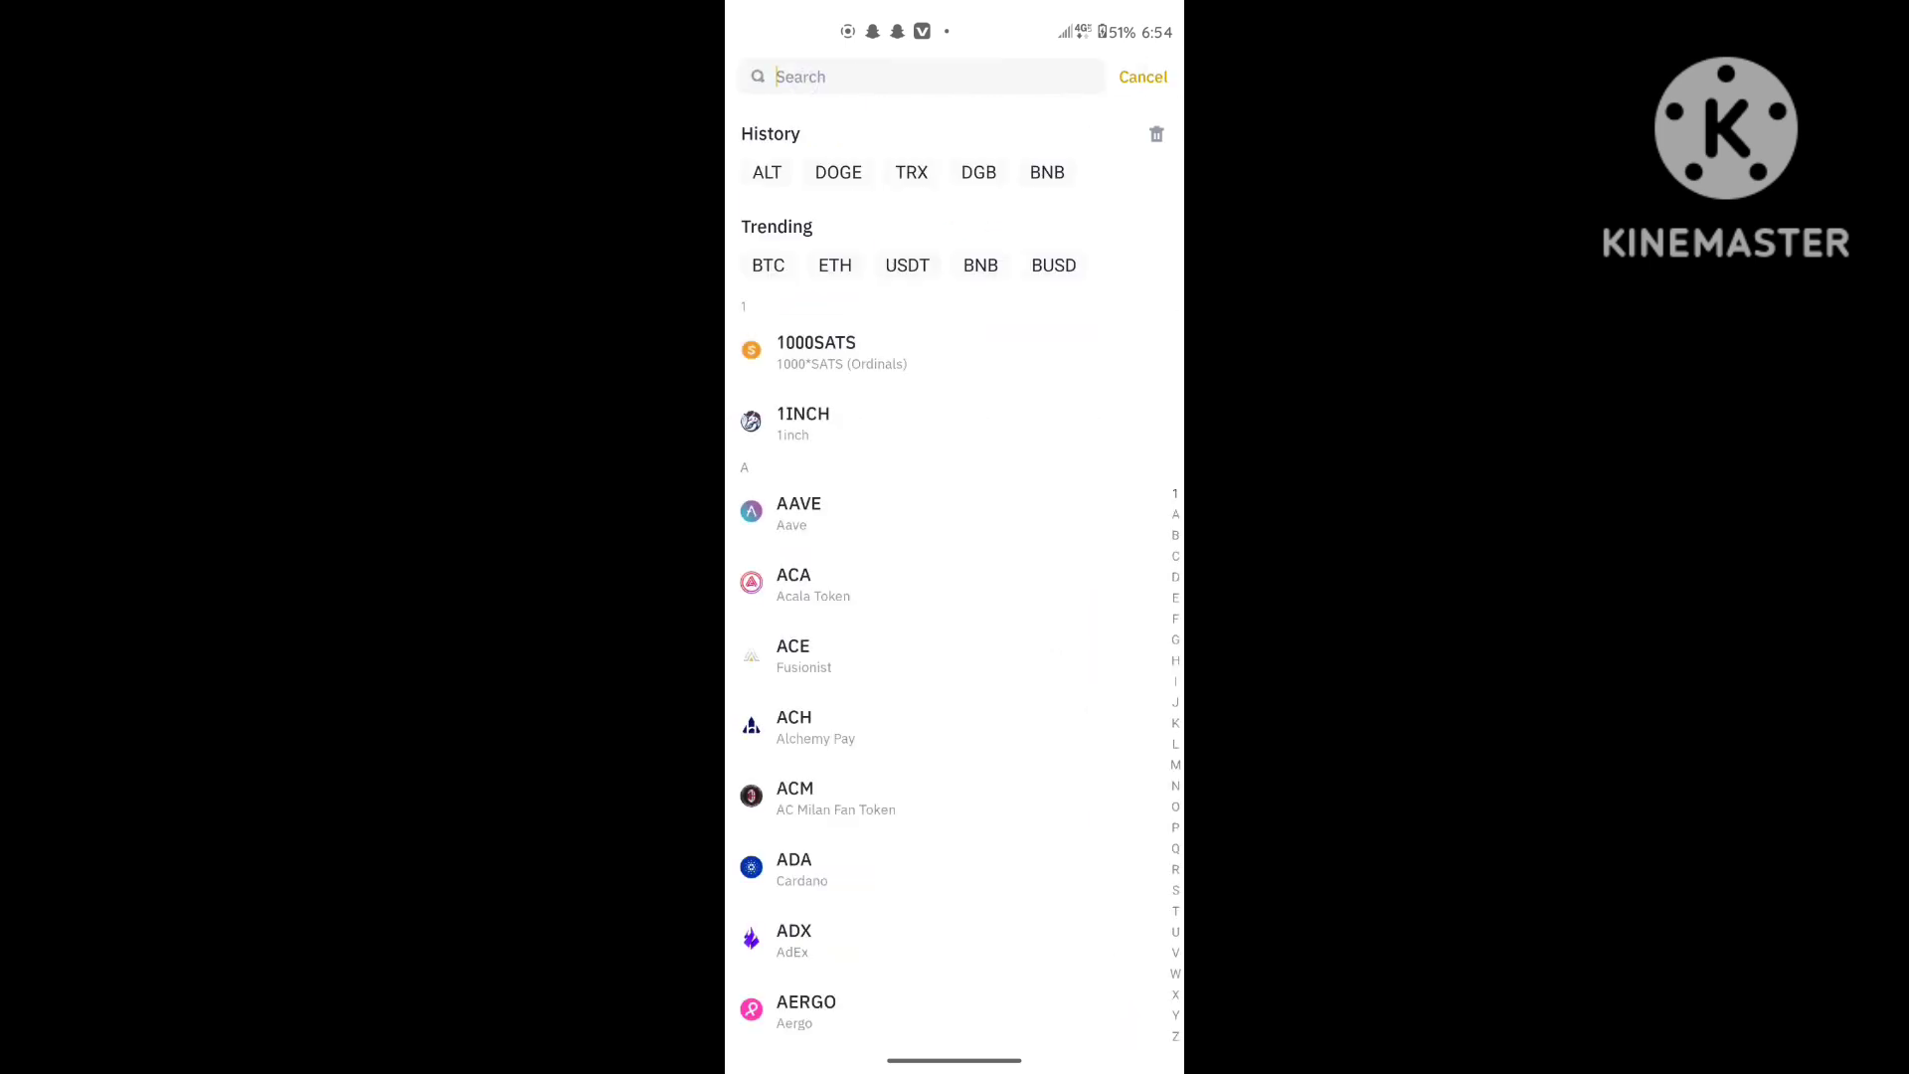
text(a)
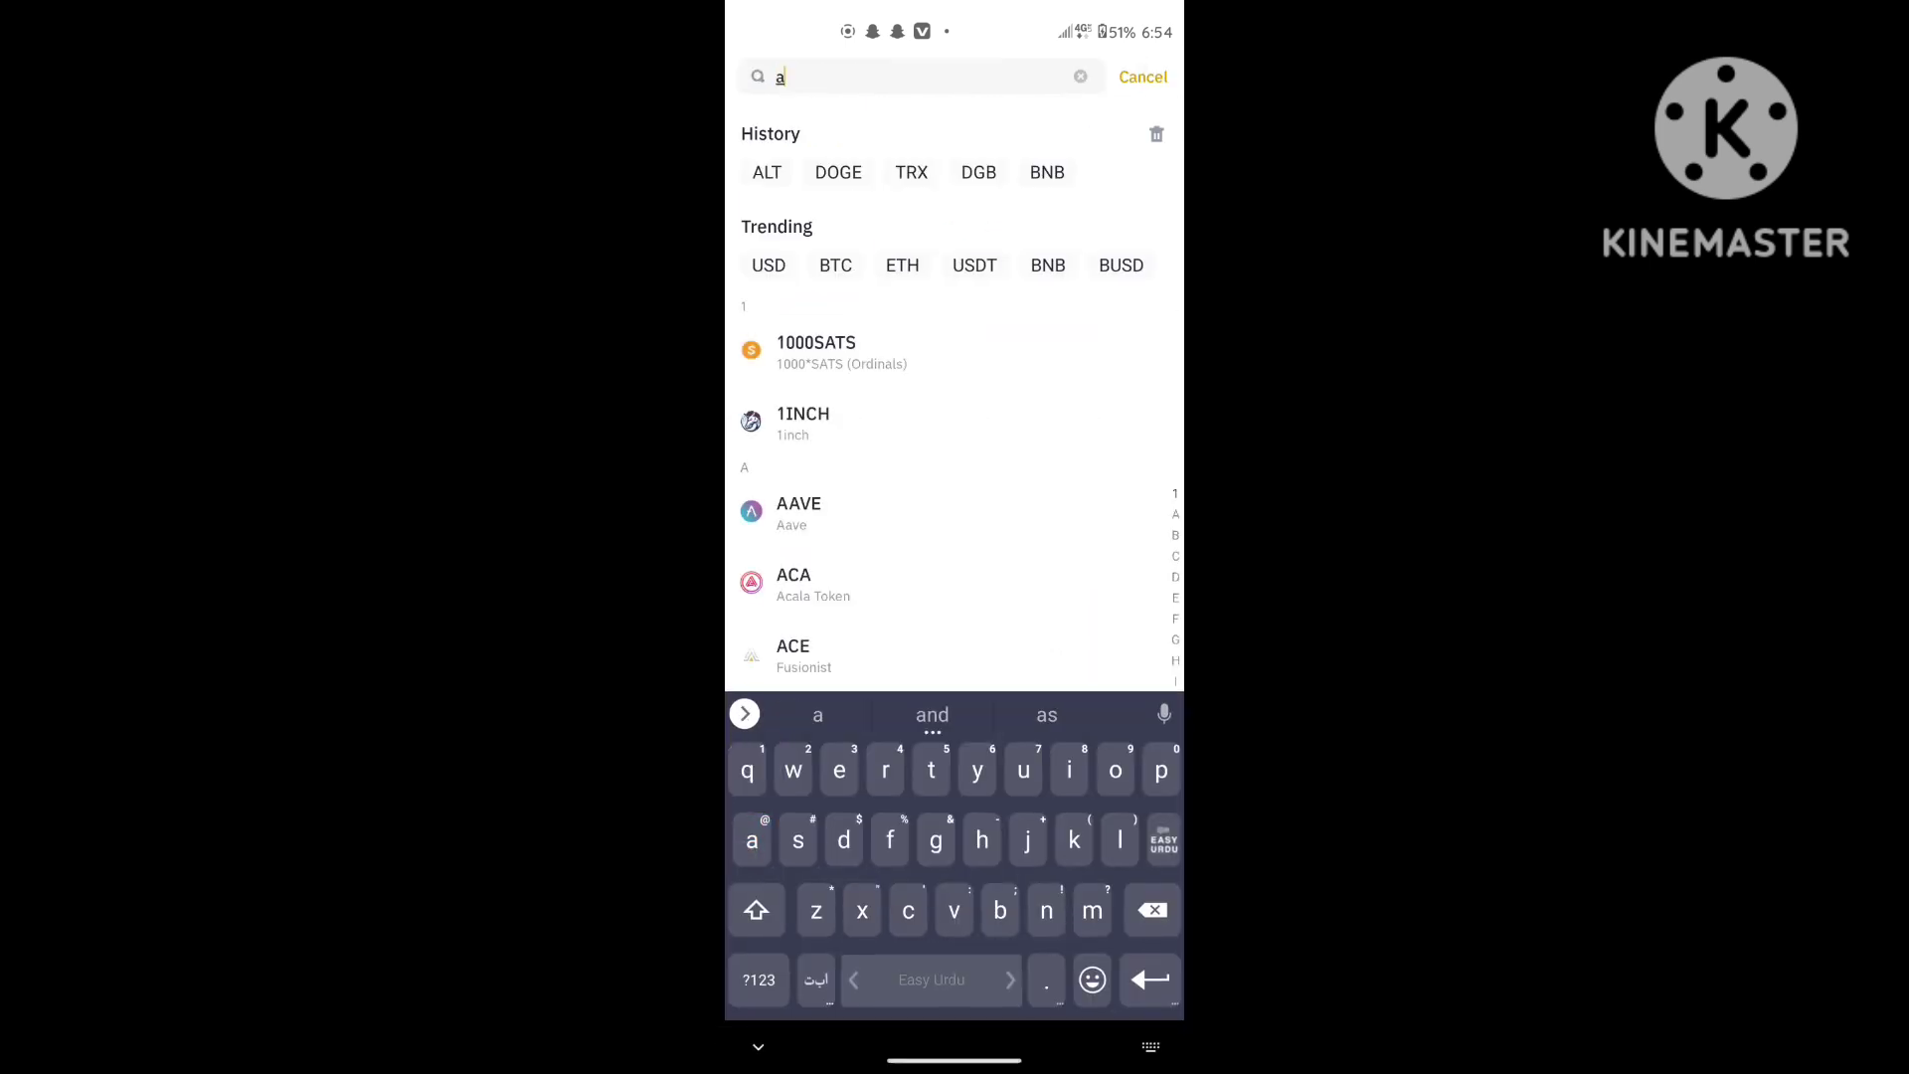
text(lt)
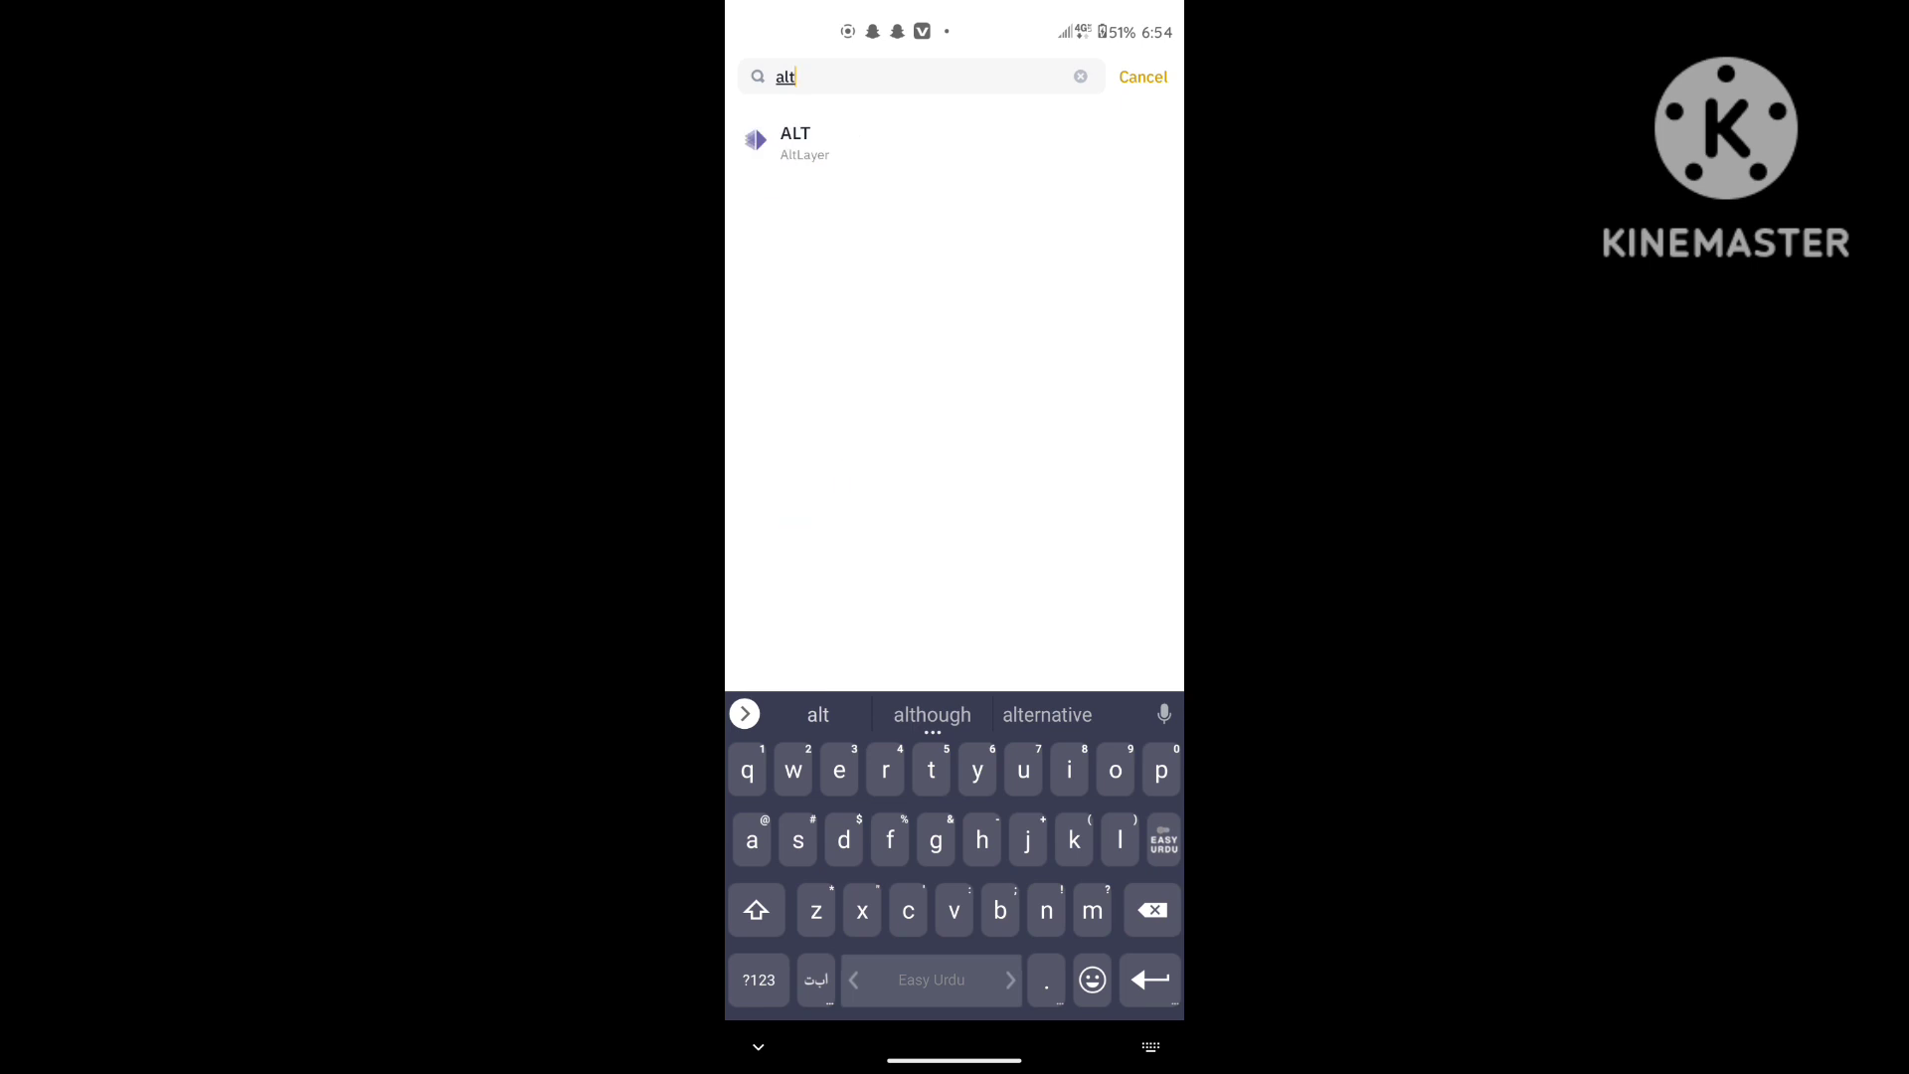
click(796, 143)
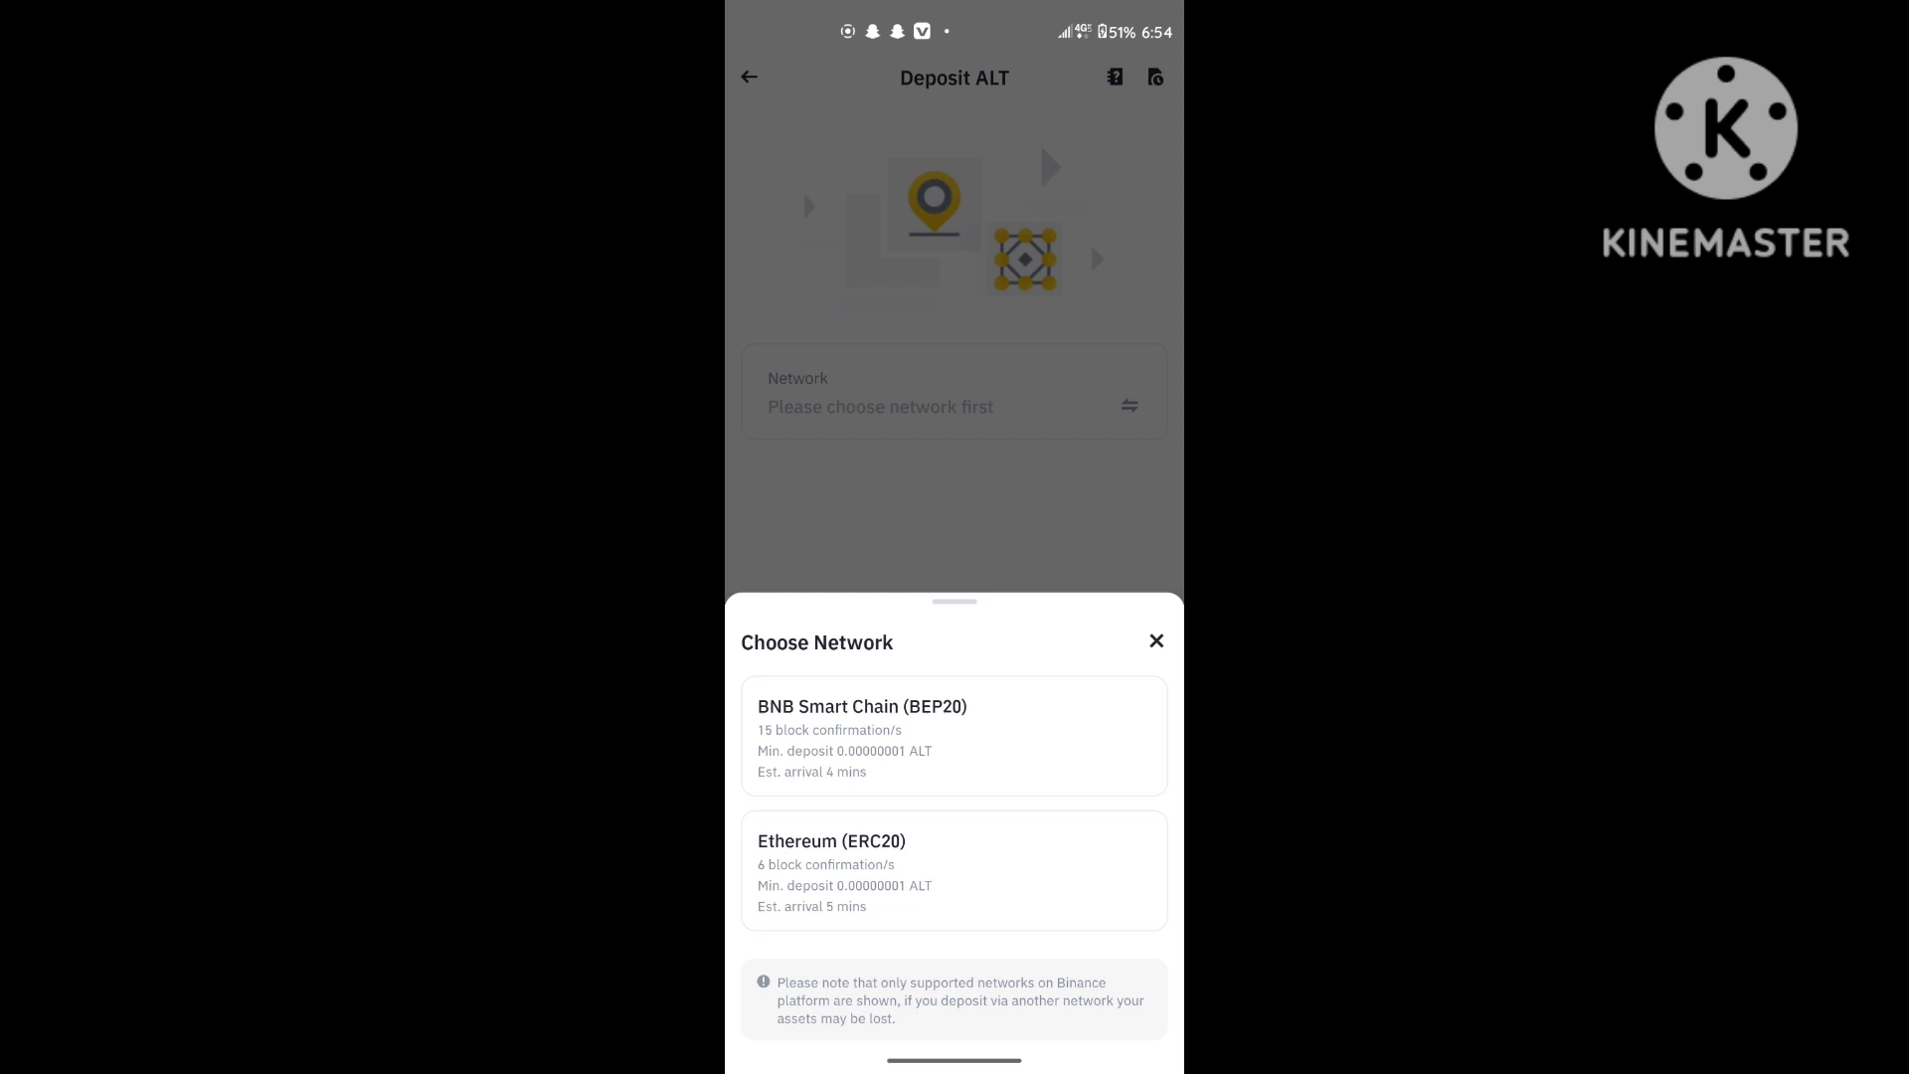
click(913, 725)
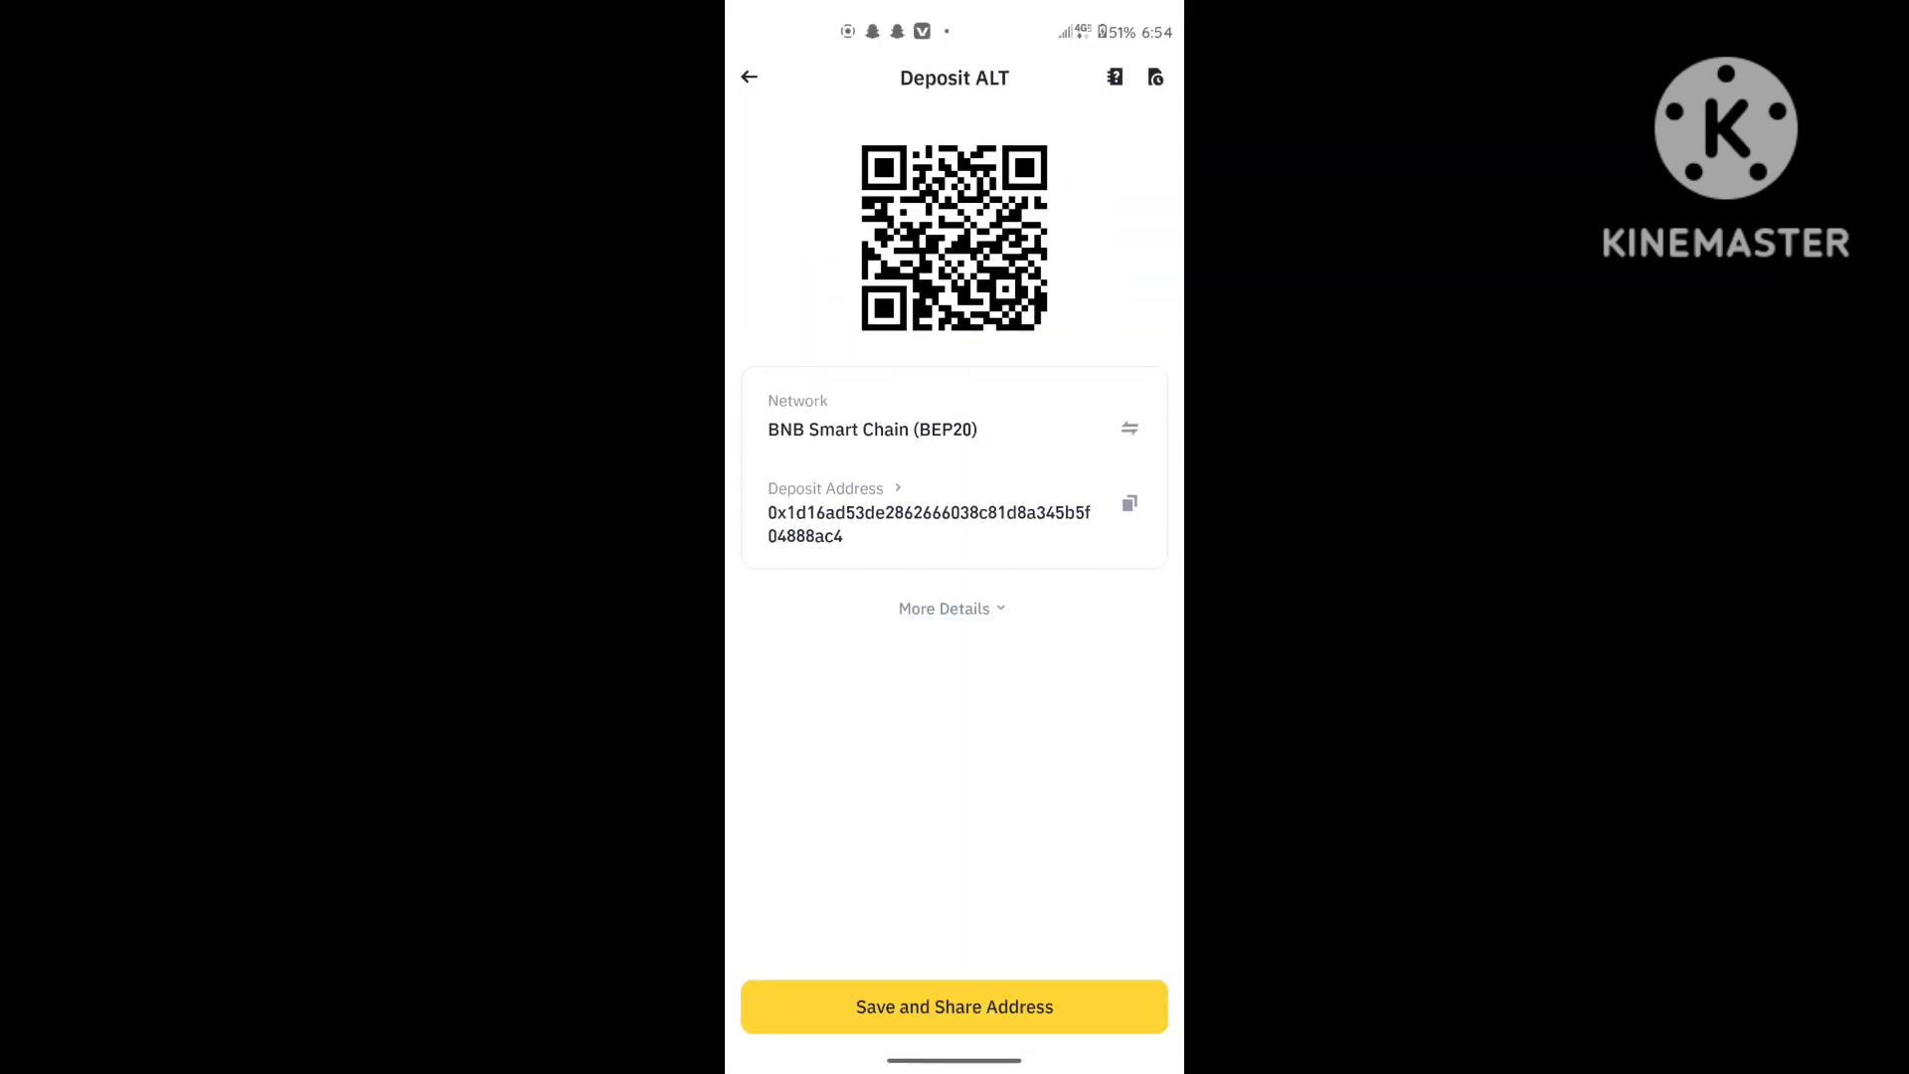
click(1129, 505)
drag(964, 968, 965, 627)
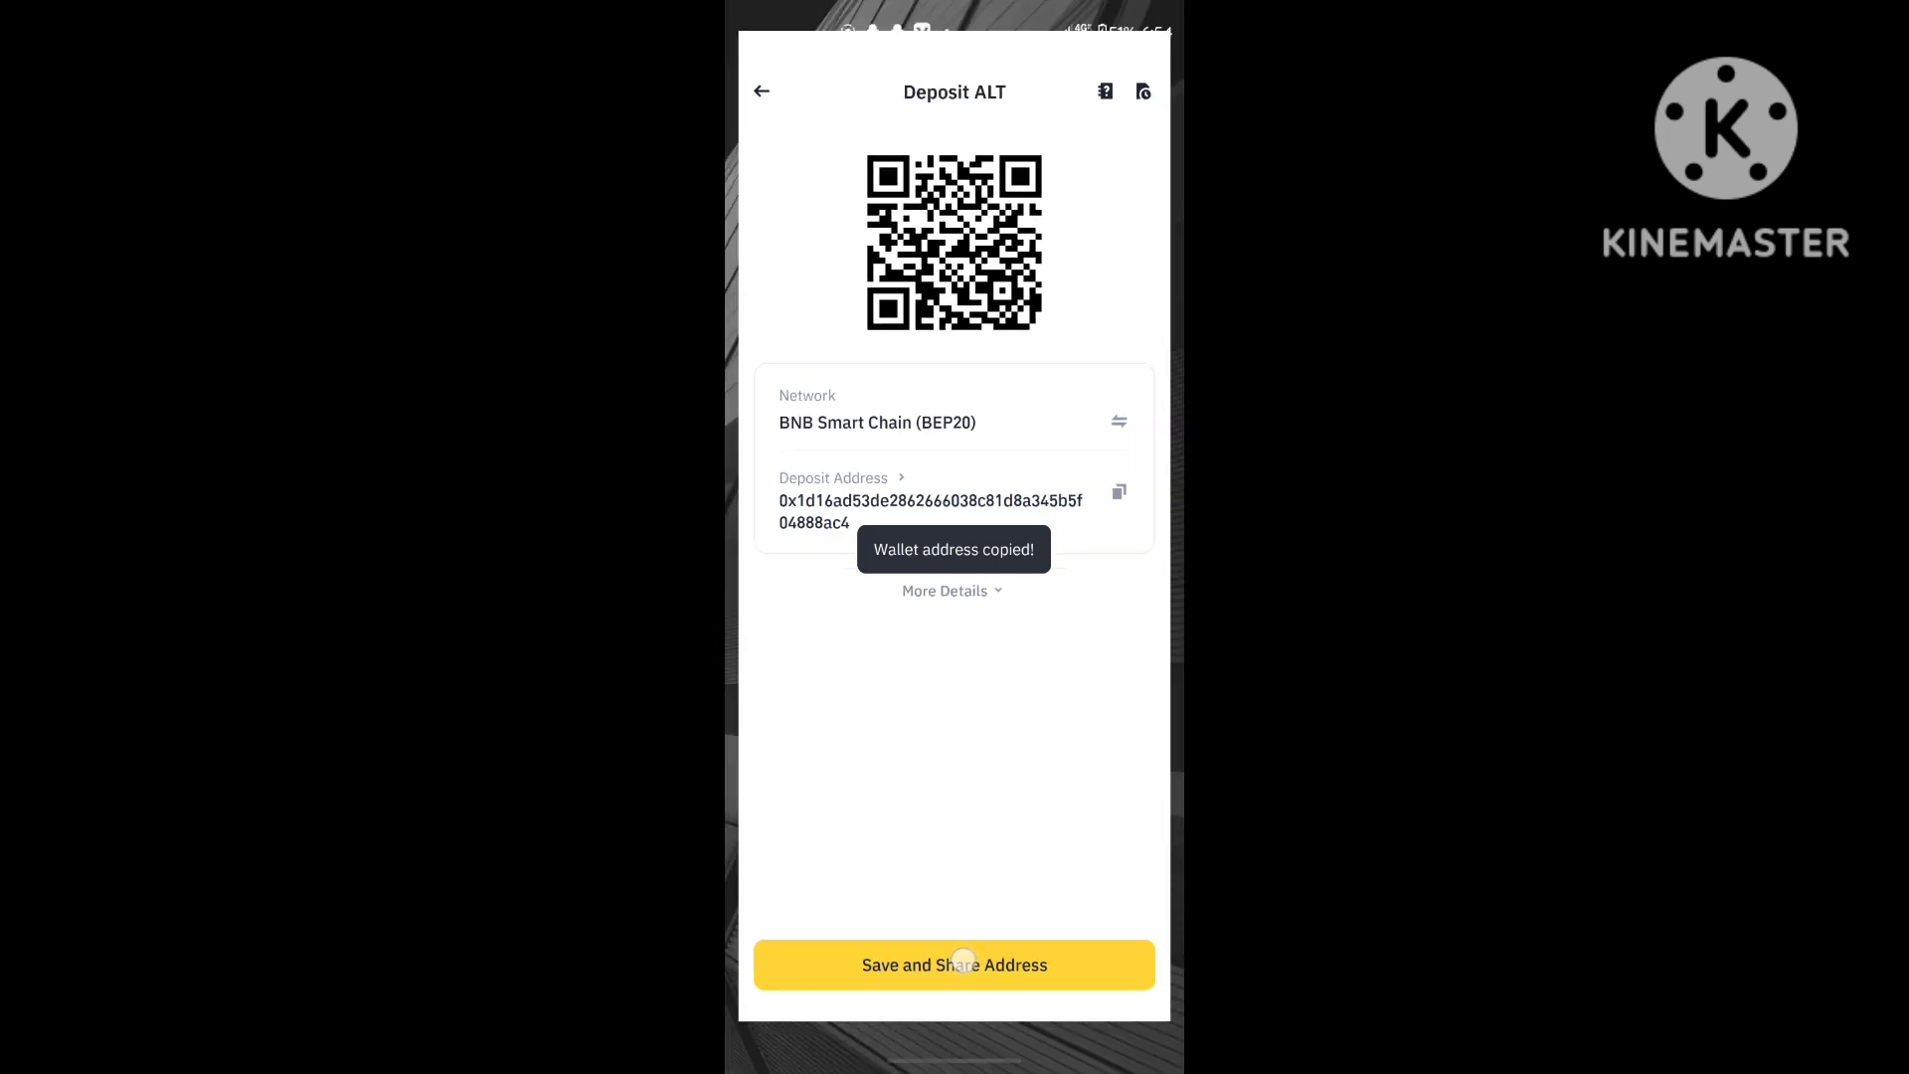
drag(865, 716, 1113, 725)
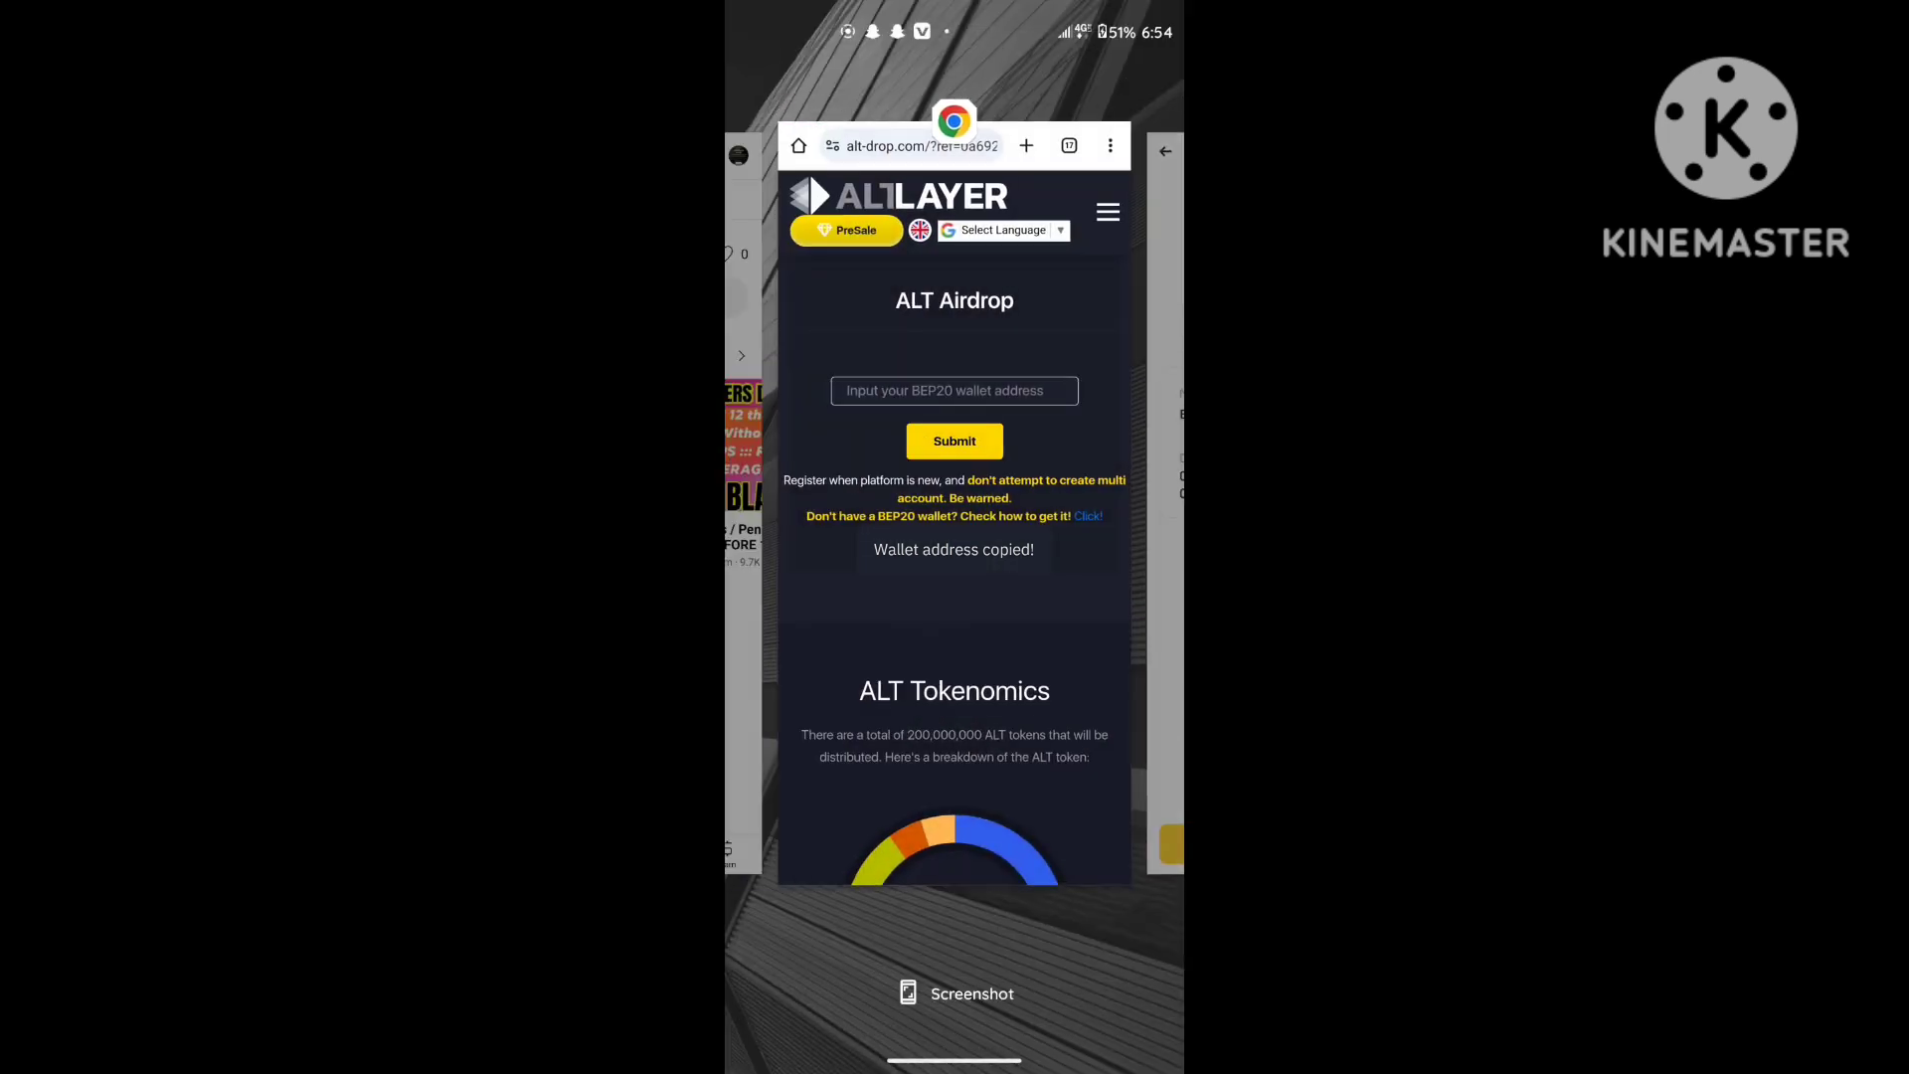
- Bring the alt-drop.com page back to its ALT Airdrop wallet form
click(1006, 583)
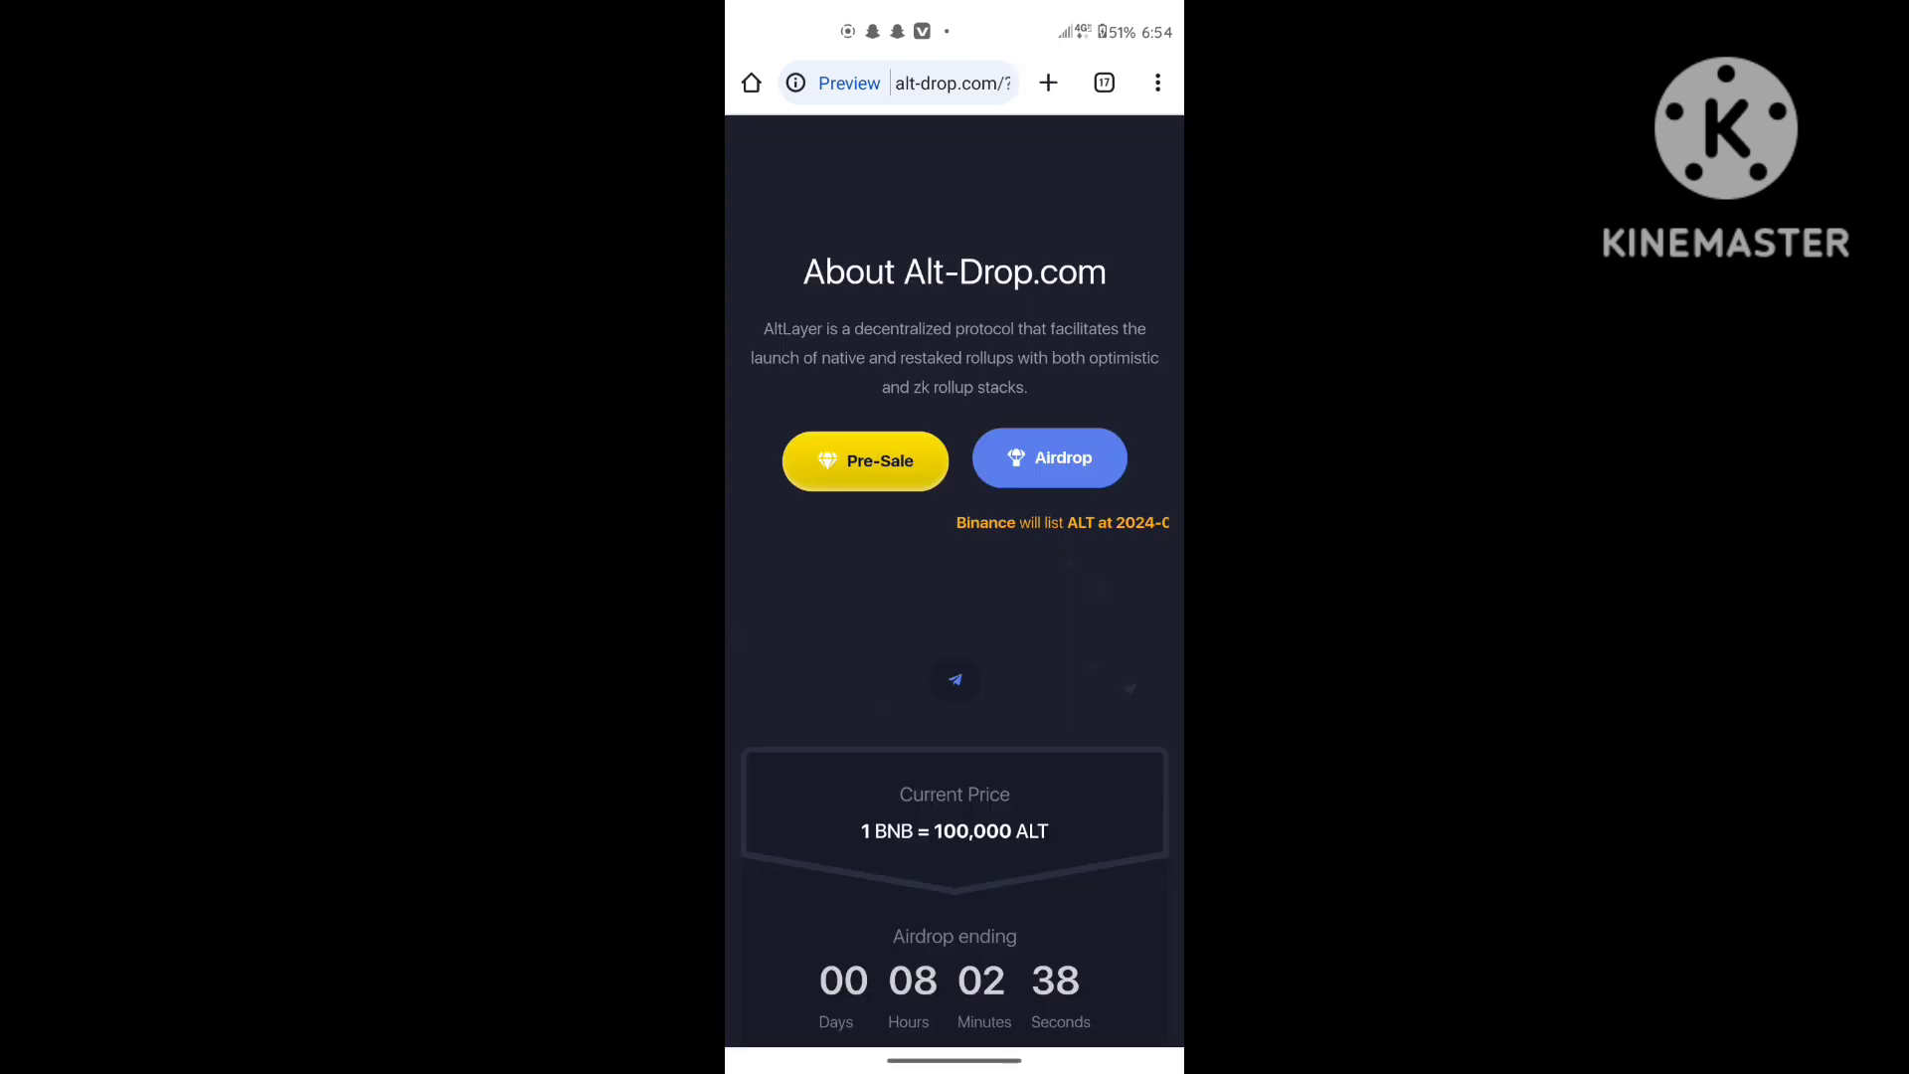
click(1078, 460)
click(1048, 457)
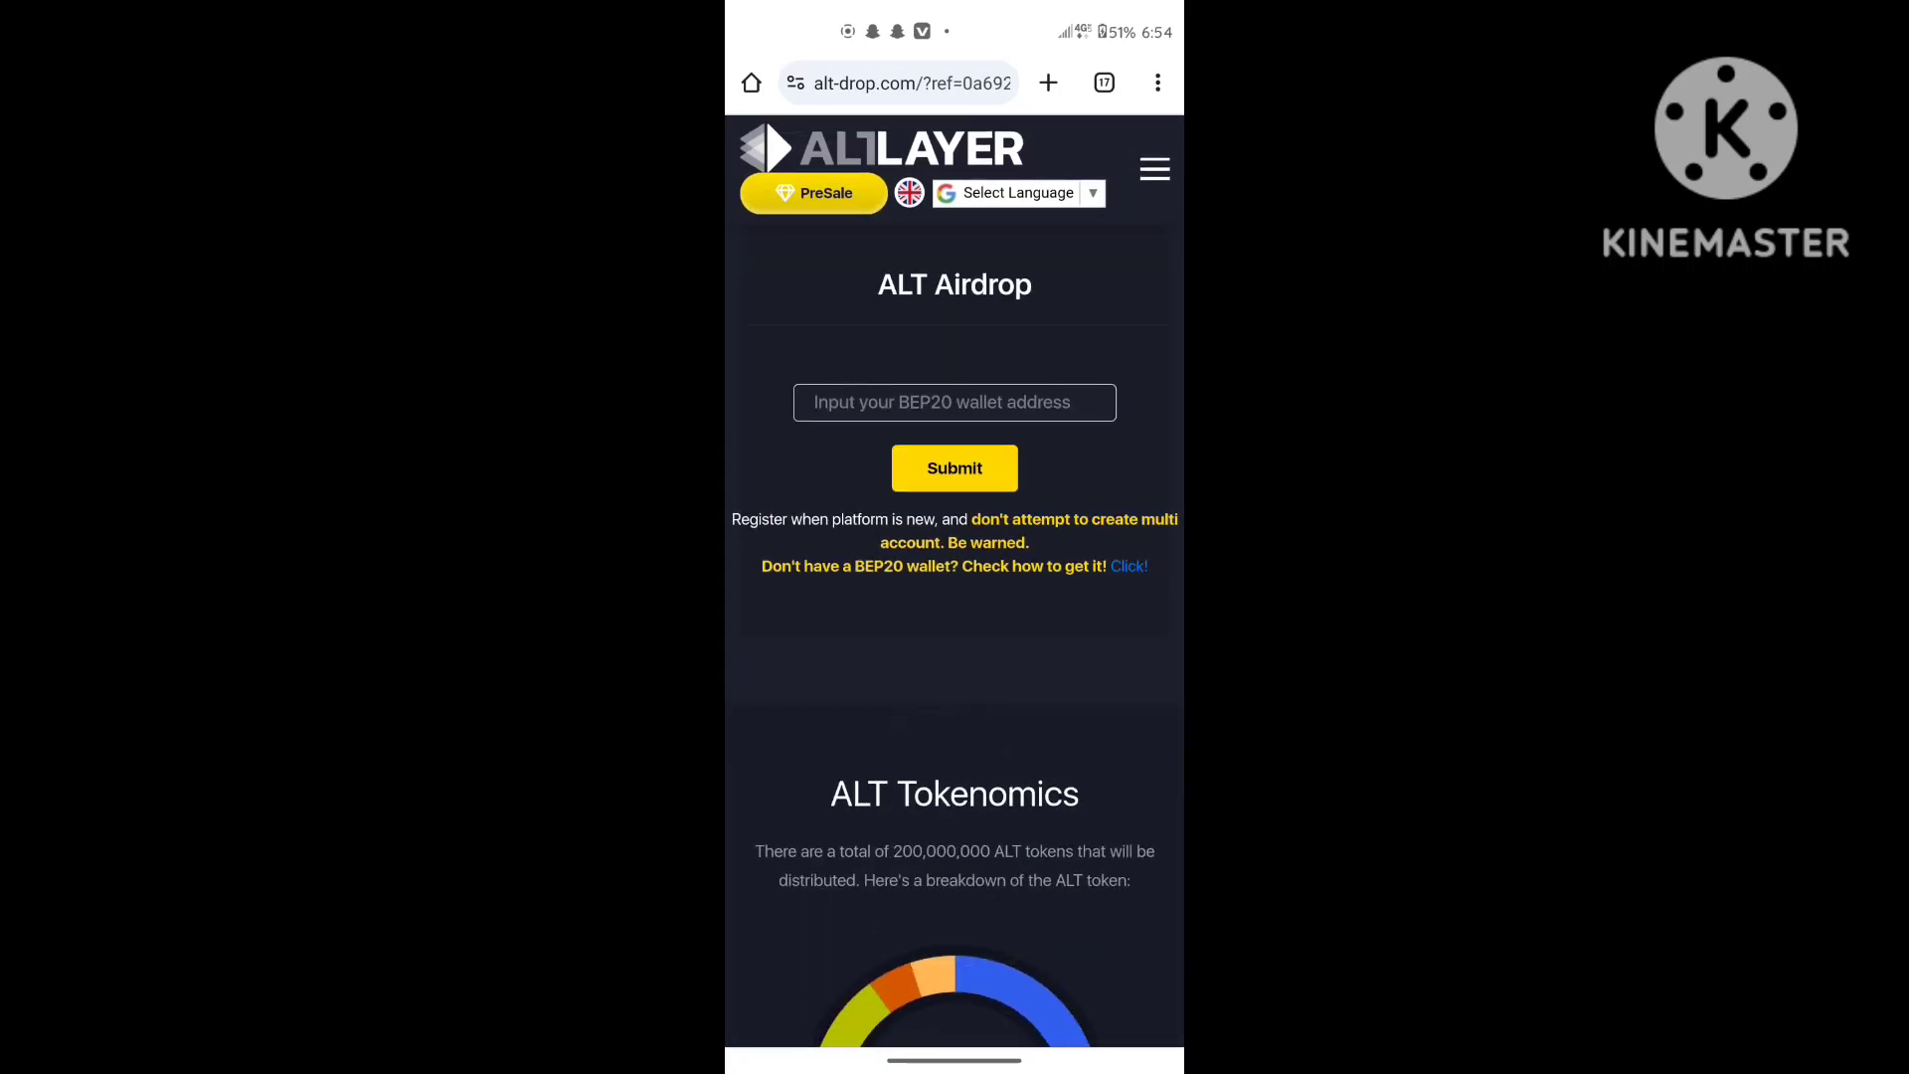
- Paste the copied BEP20 address into the wallet field and submit it
click(1025, 402)
click(812, 420)
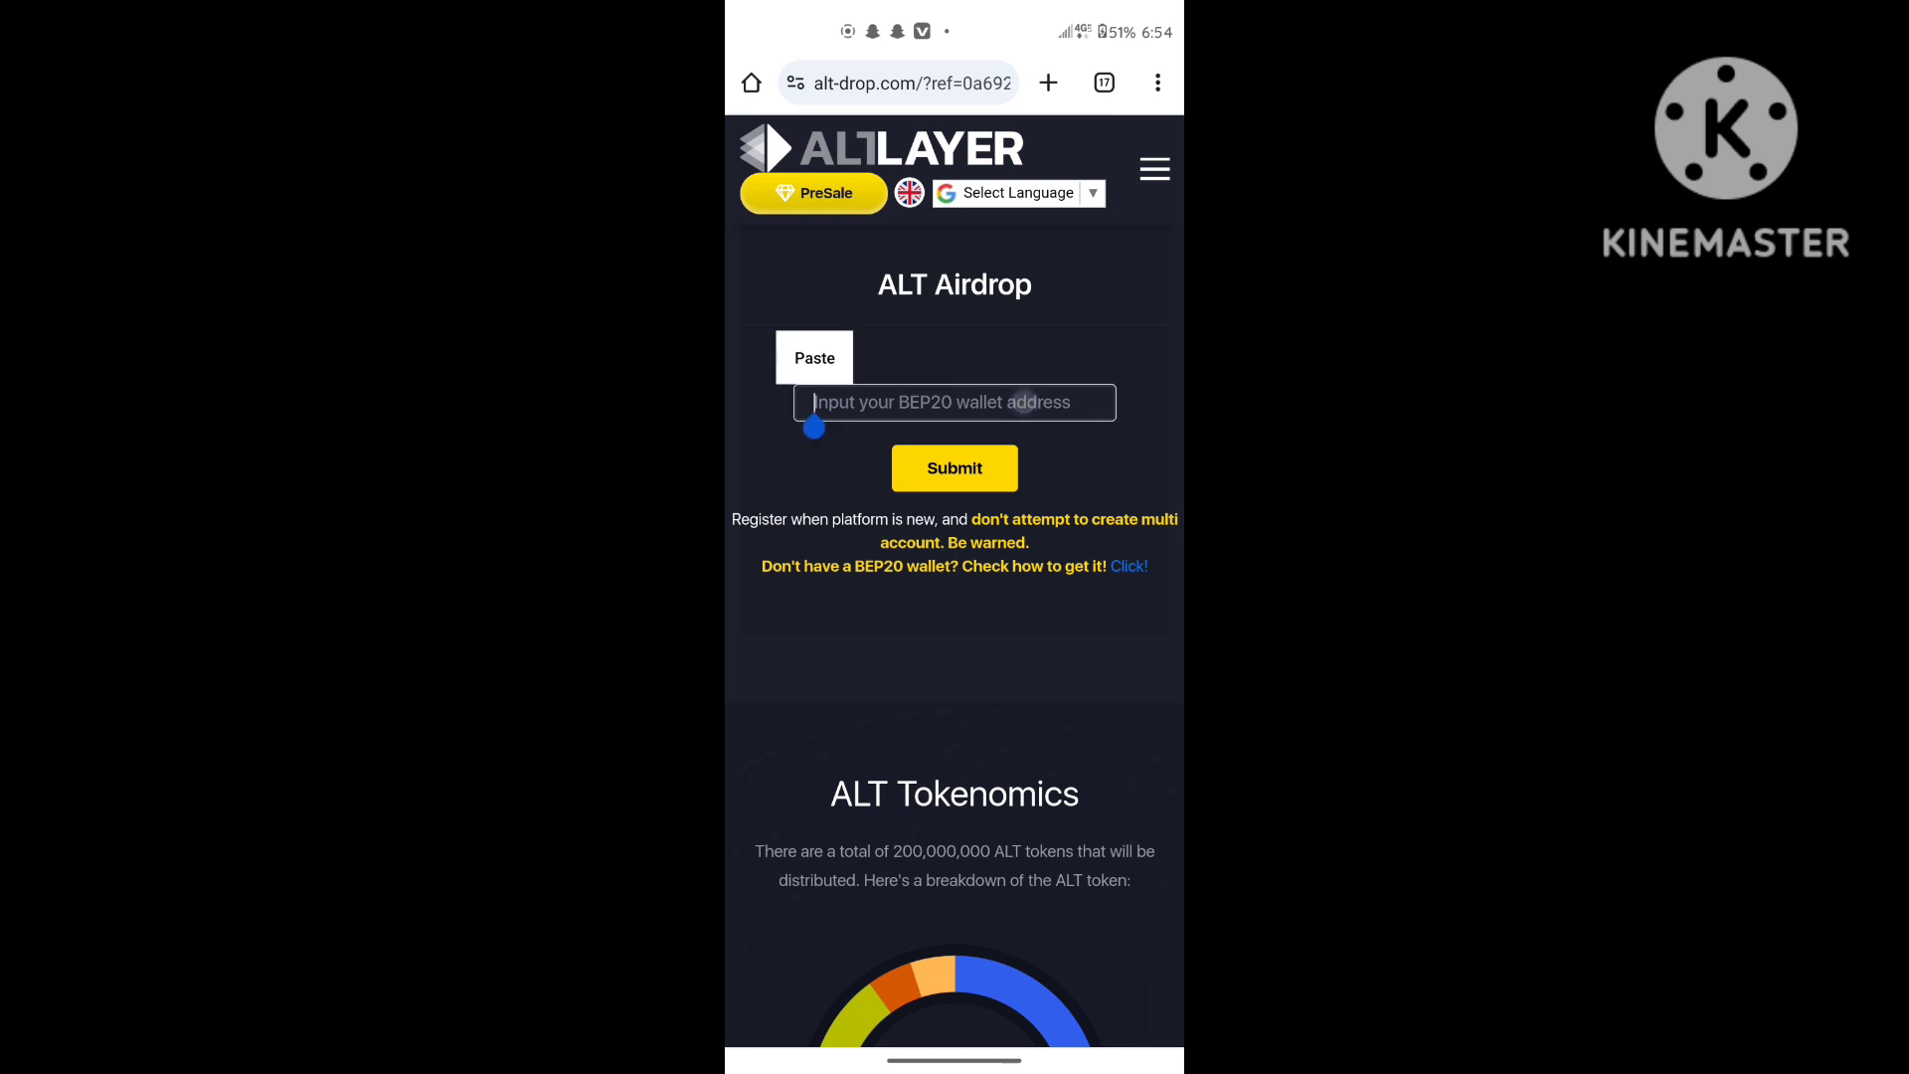
click(826, 358)
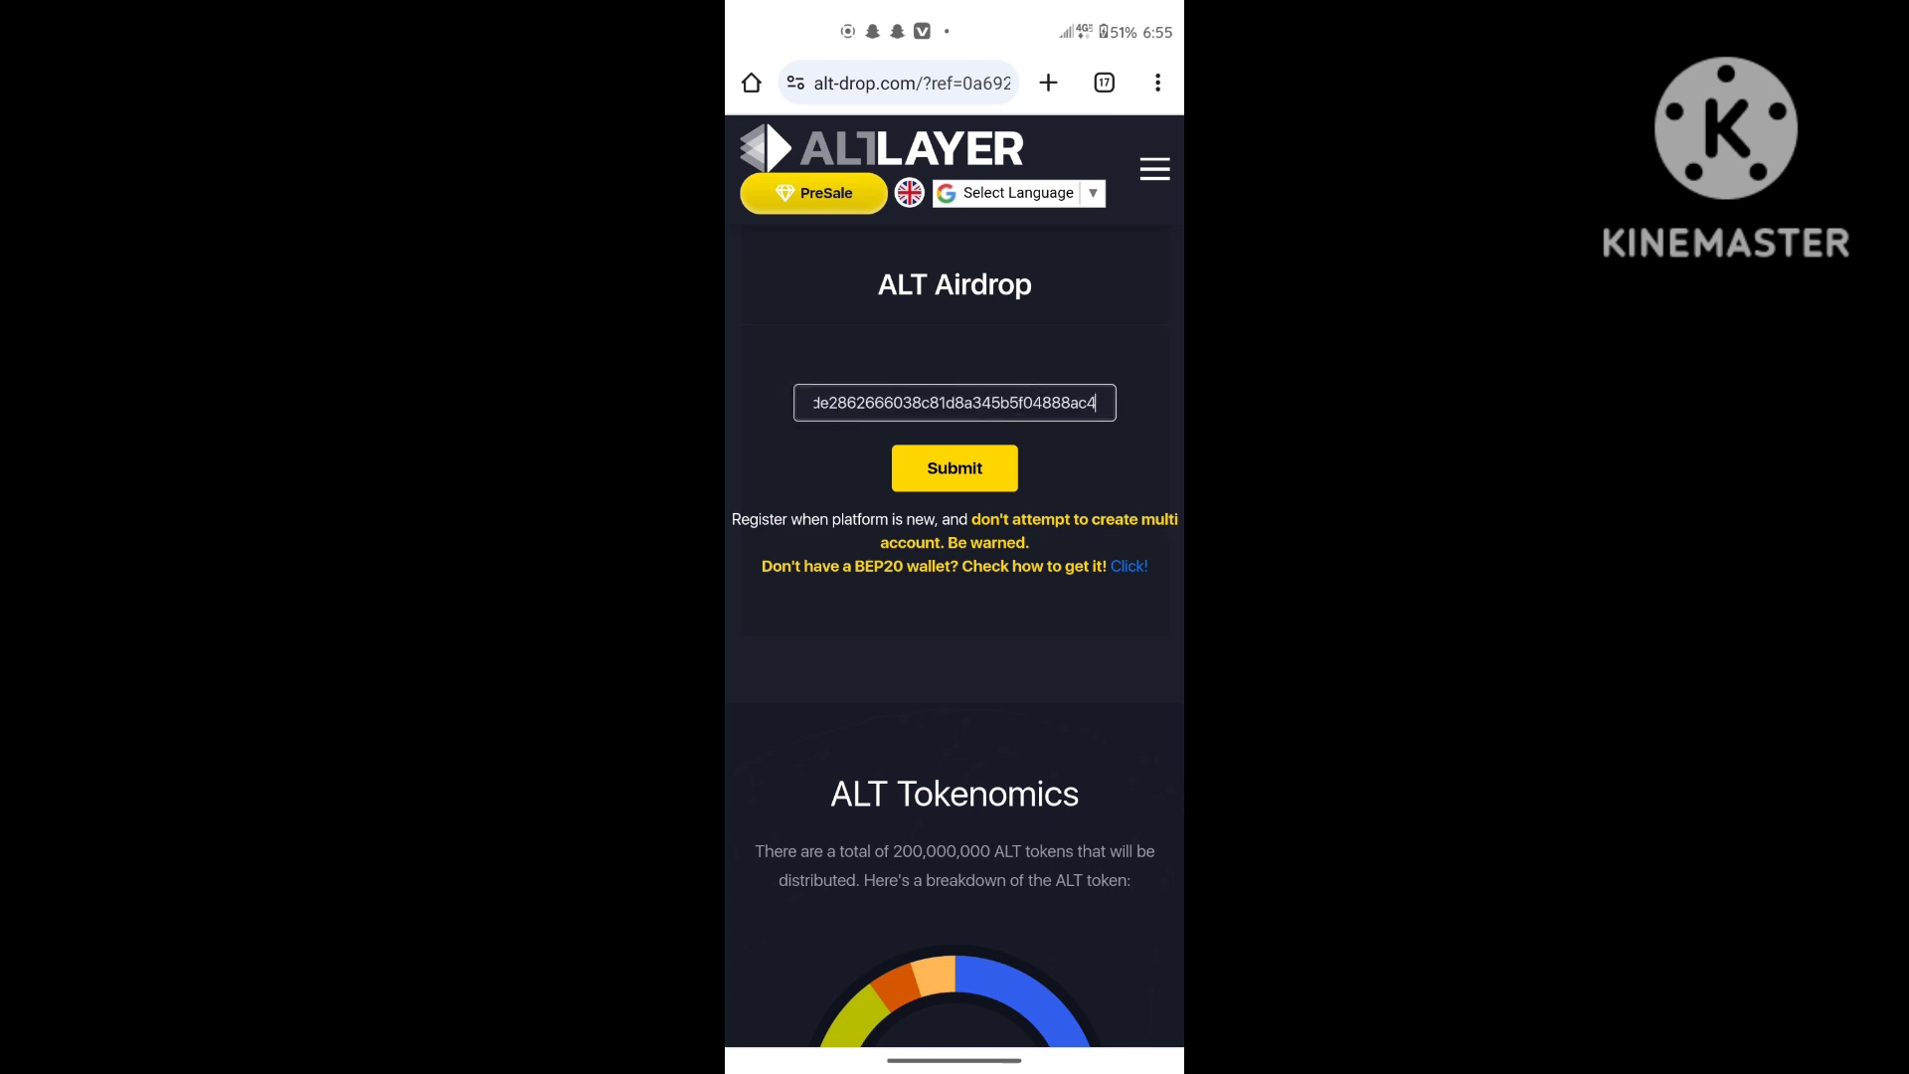
click(980, 471)
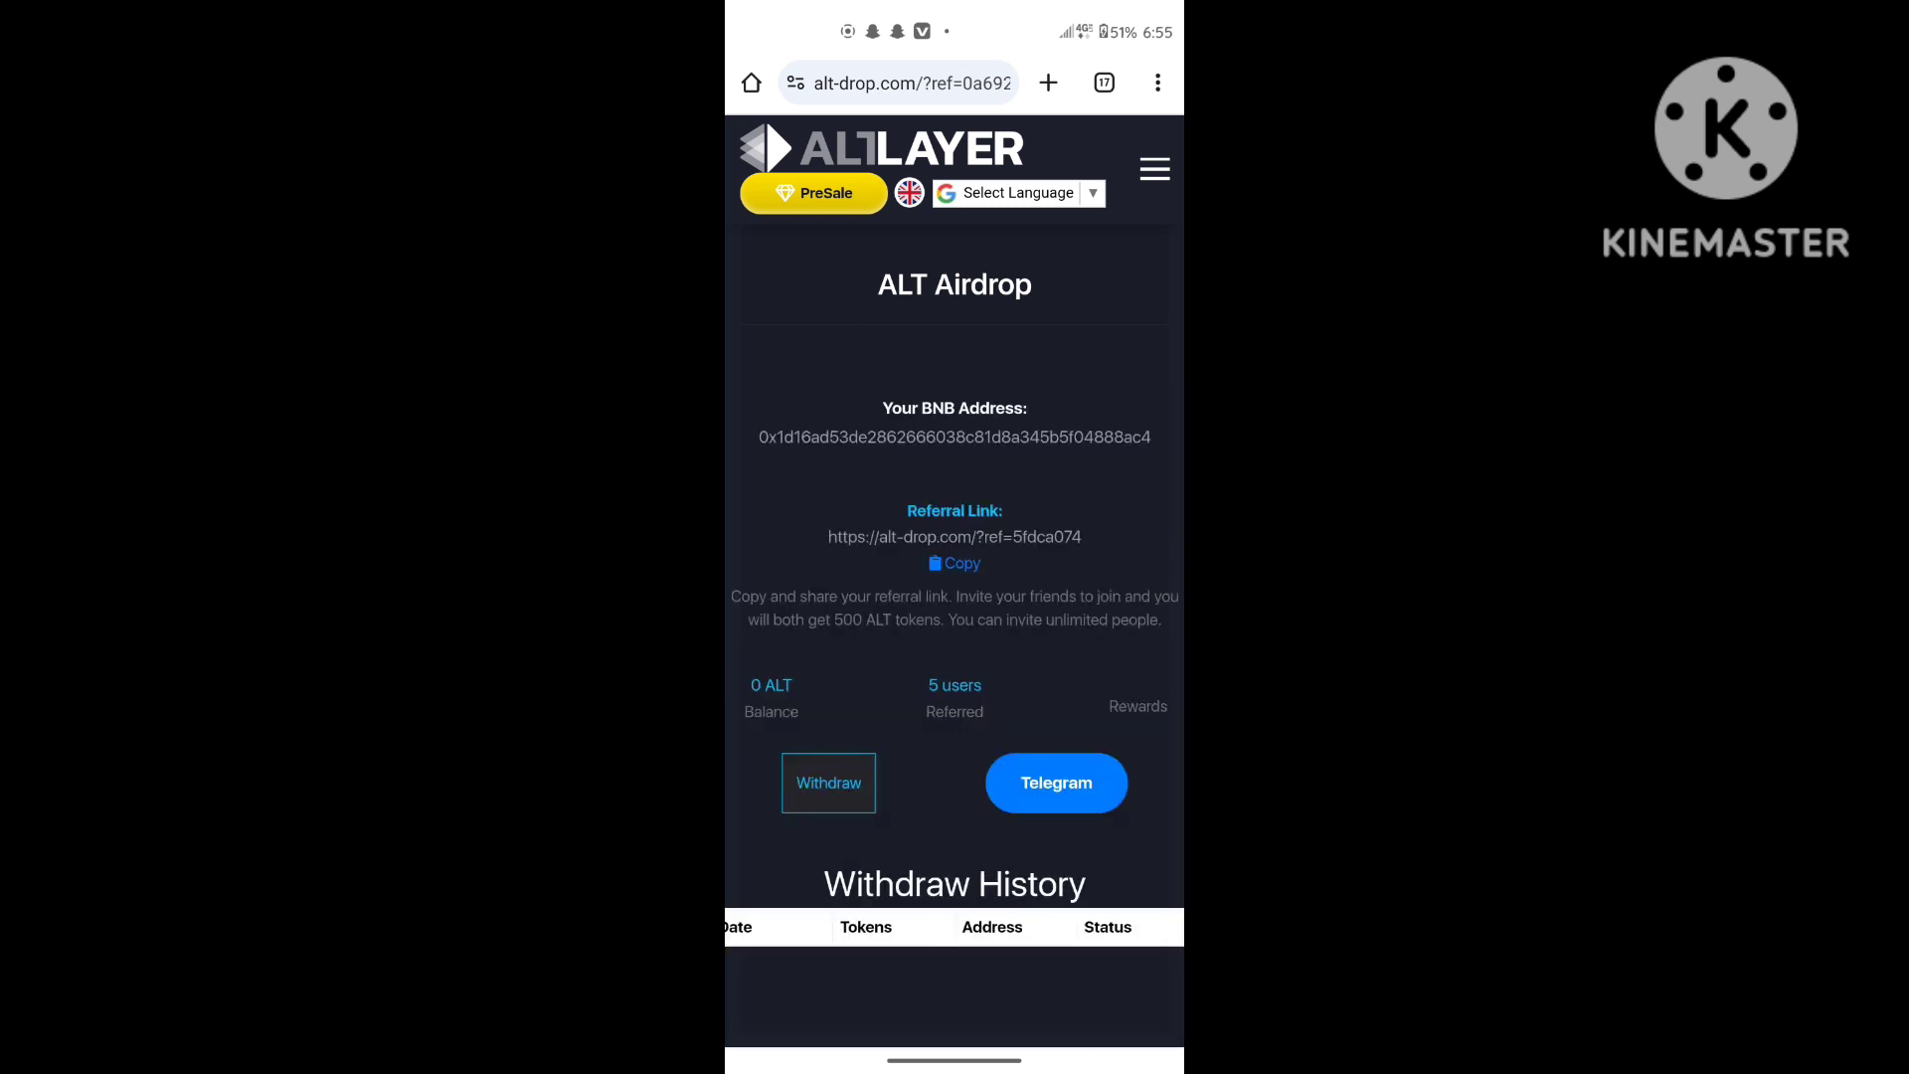
scroll(954, 596, up, 5)
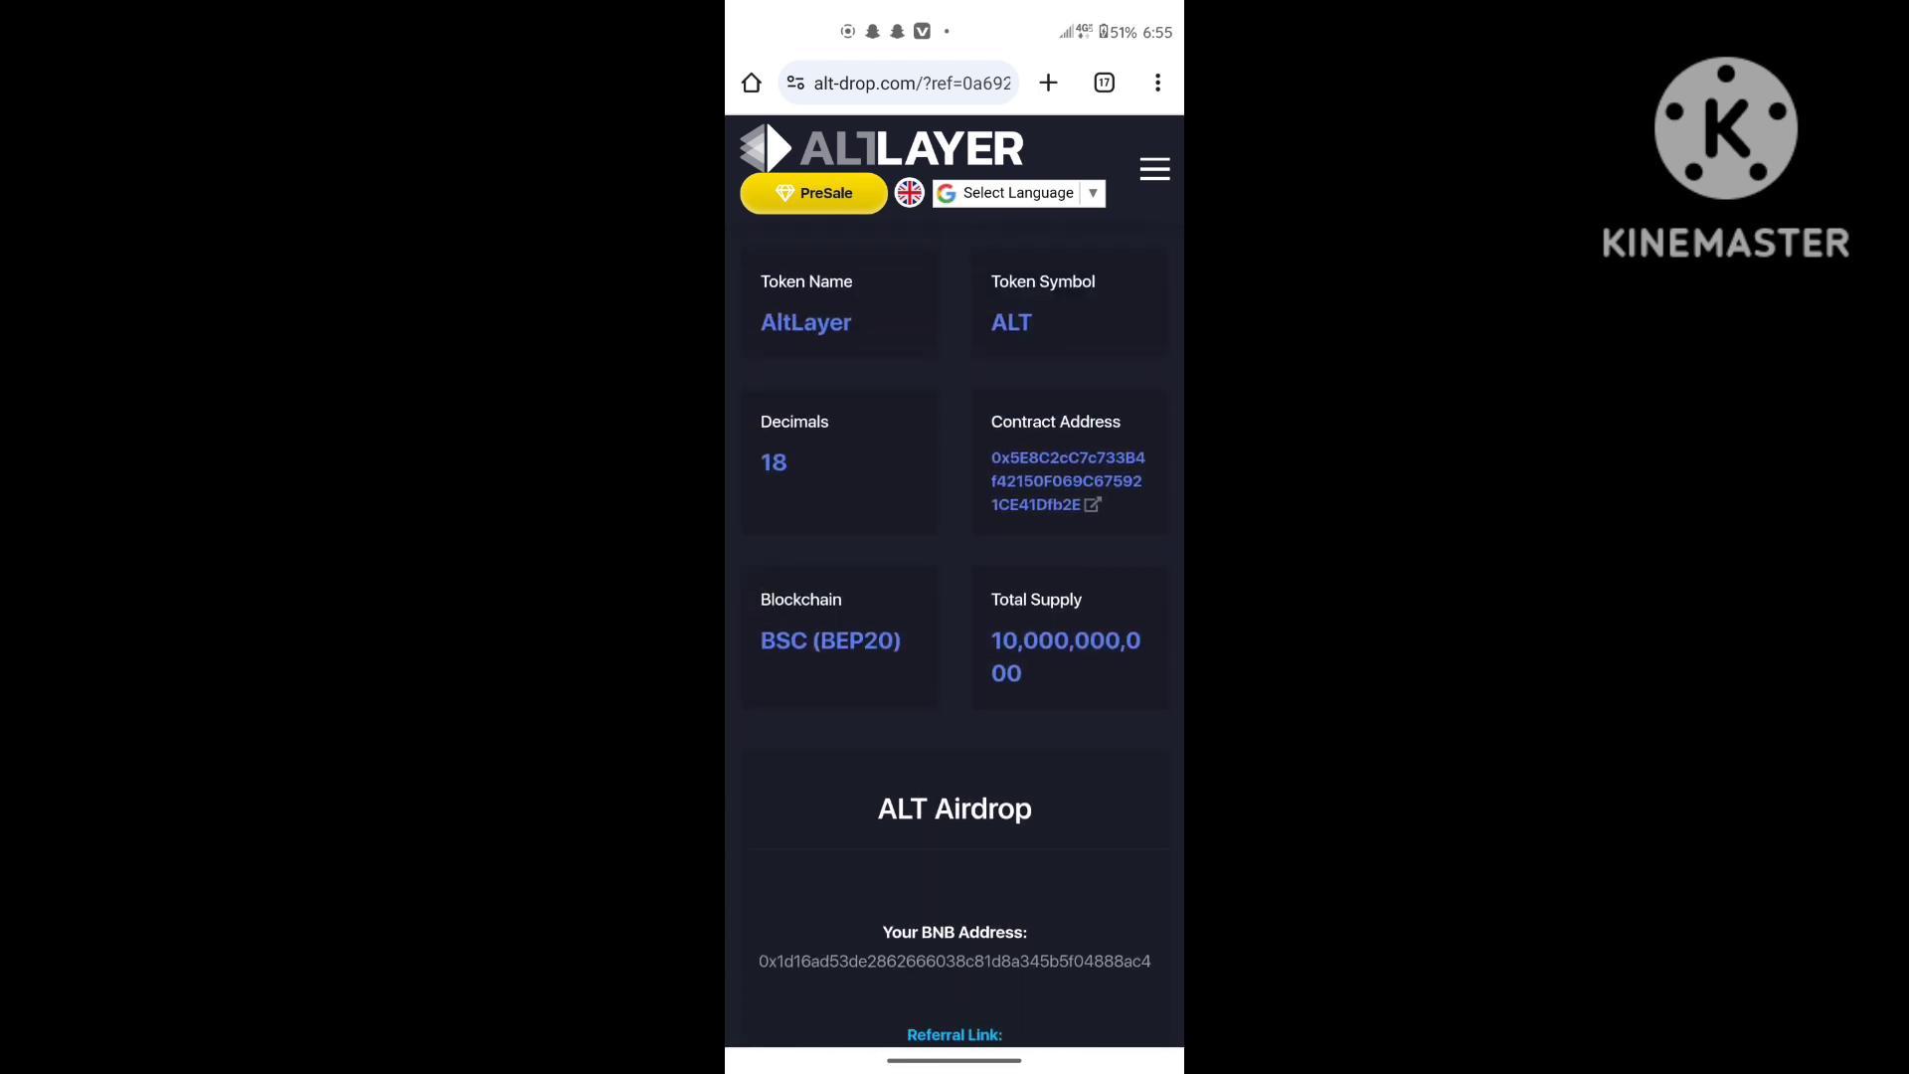
scroll(914, 896, down, 10)
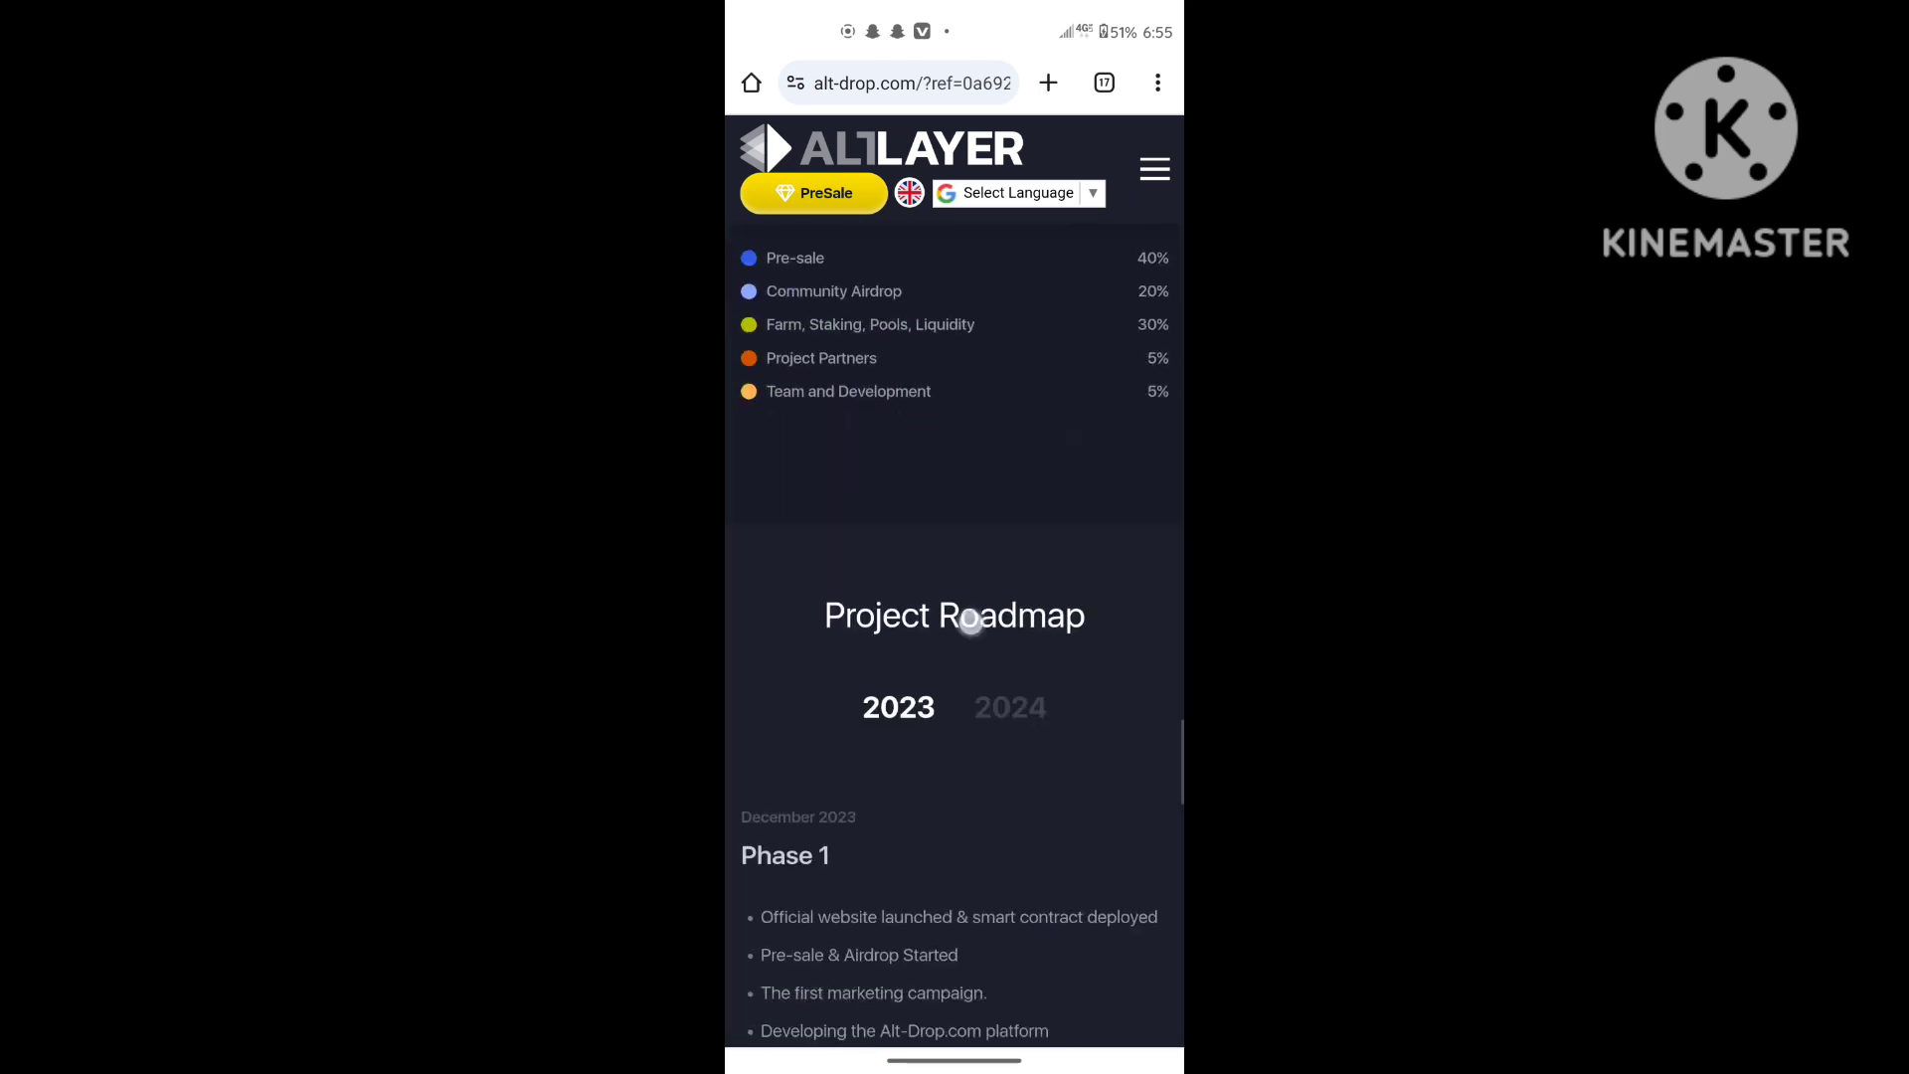
scroll(955, 761, up, 8)
scroll(942, 743, up, 3)
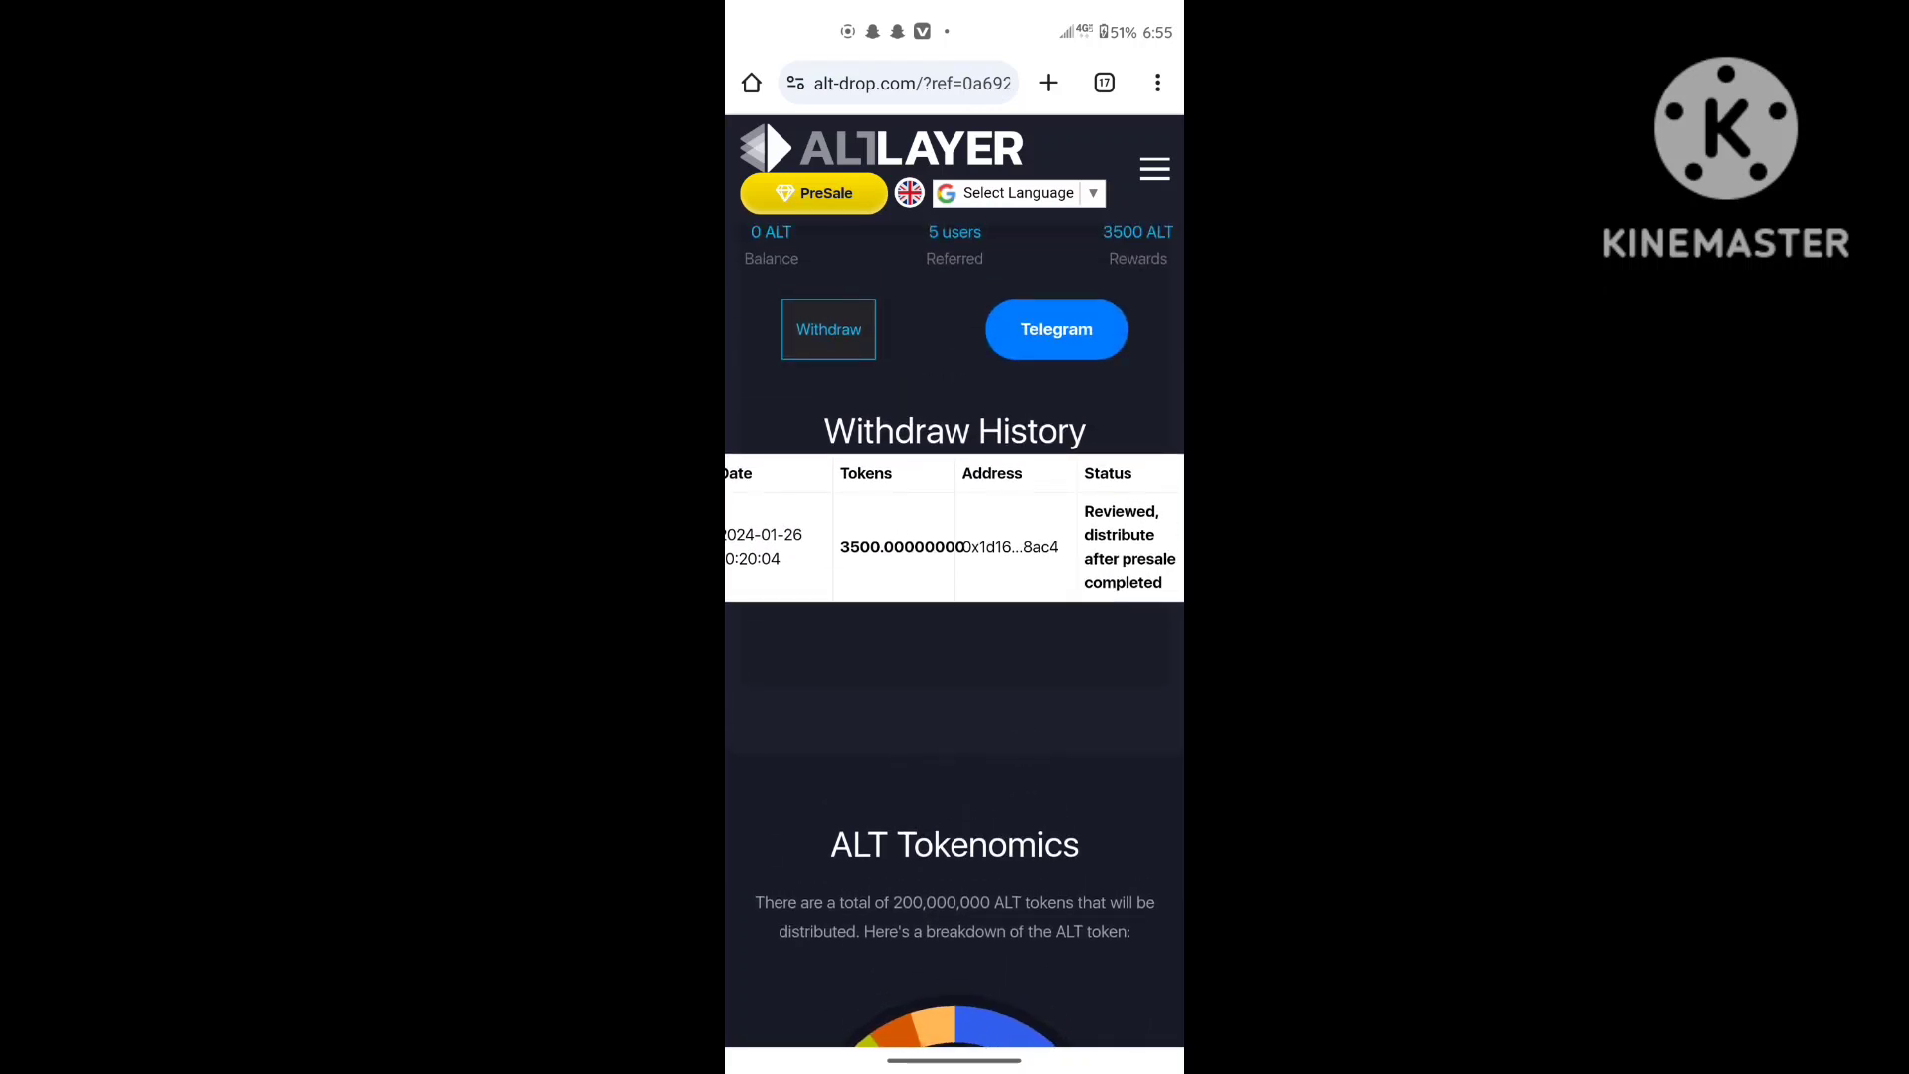
- Attempt an ALT withdrawal and dismiss the 'Mini withdraw 3000 ALT' notice
click(828, 329)
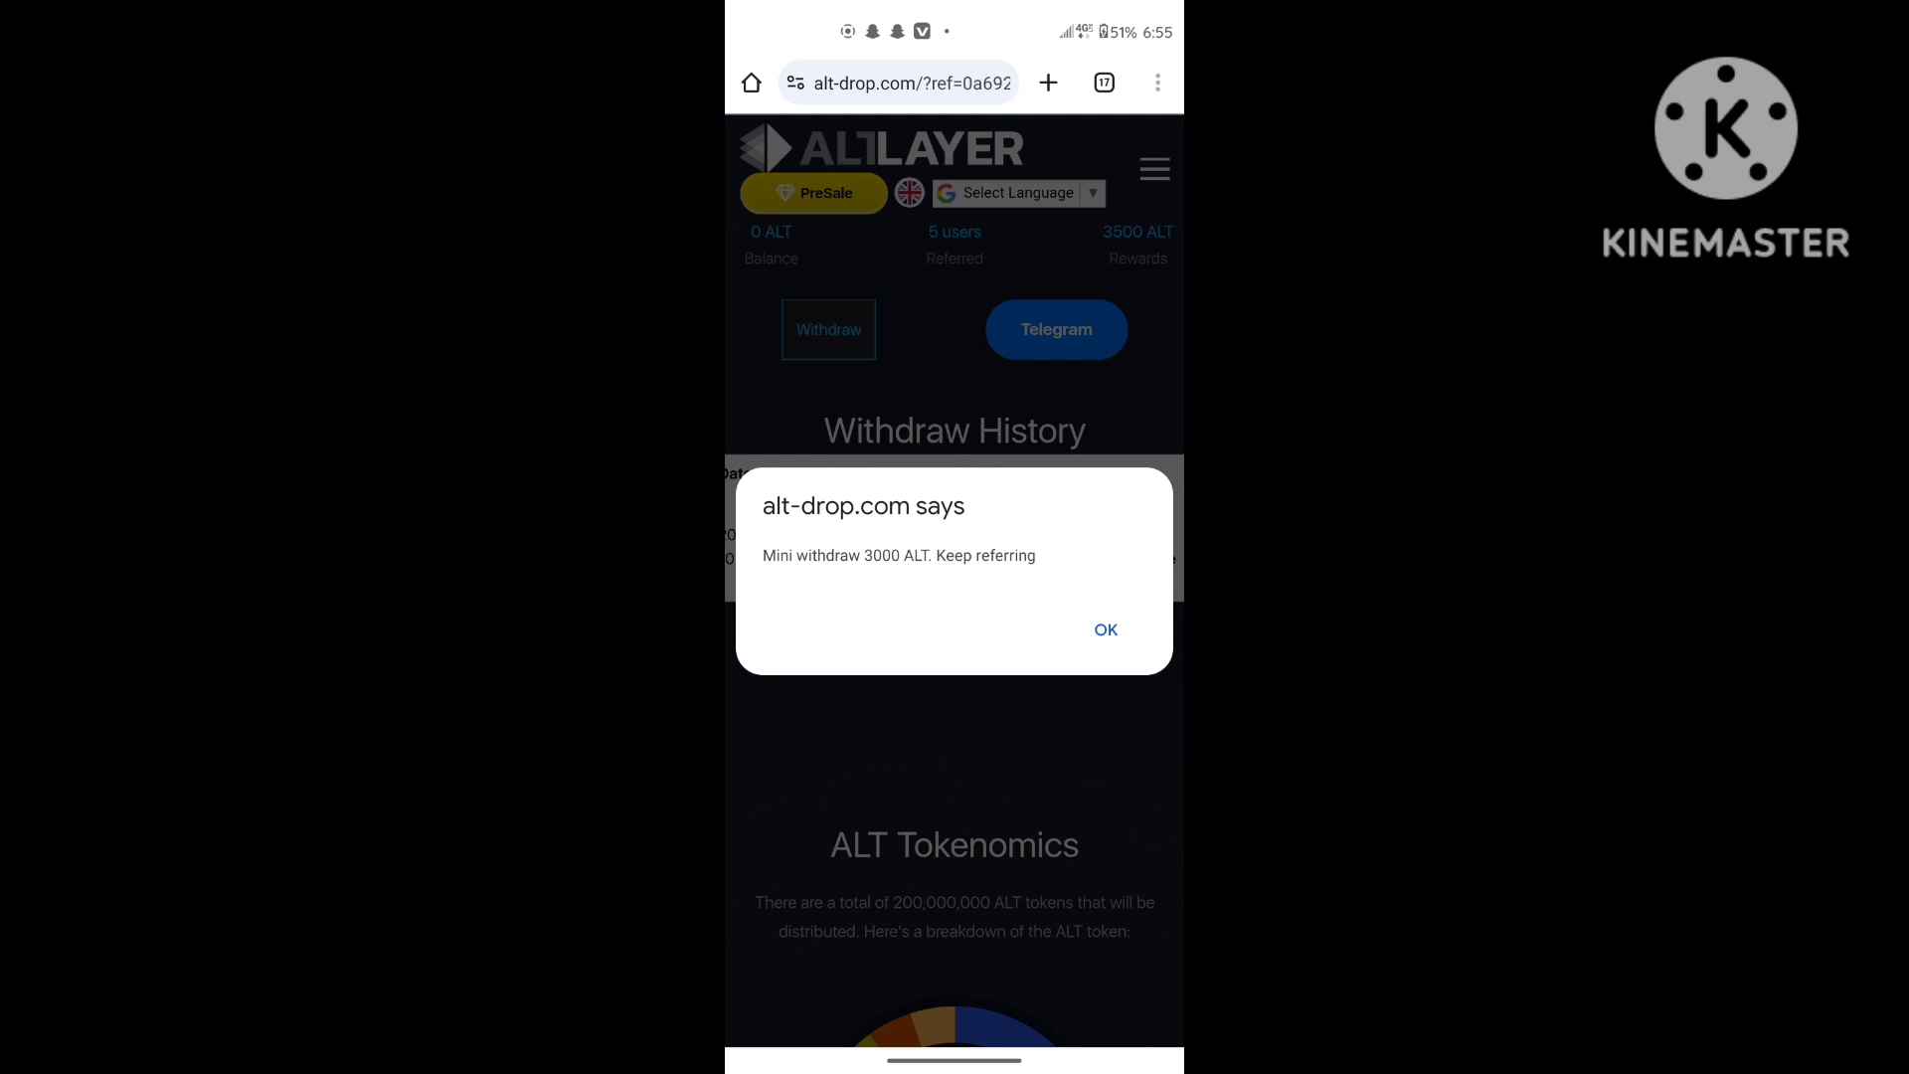
click(1105, 629)
scroll(1012, 876, up, 3)
scroll(1011, 876, up, 1)
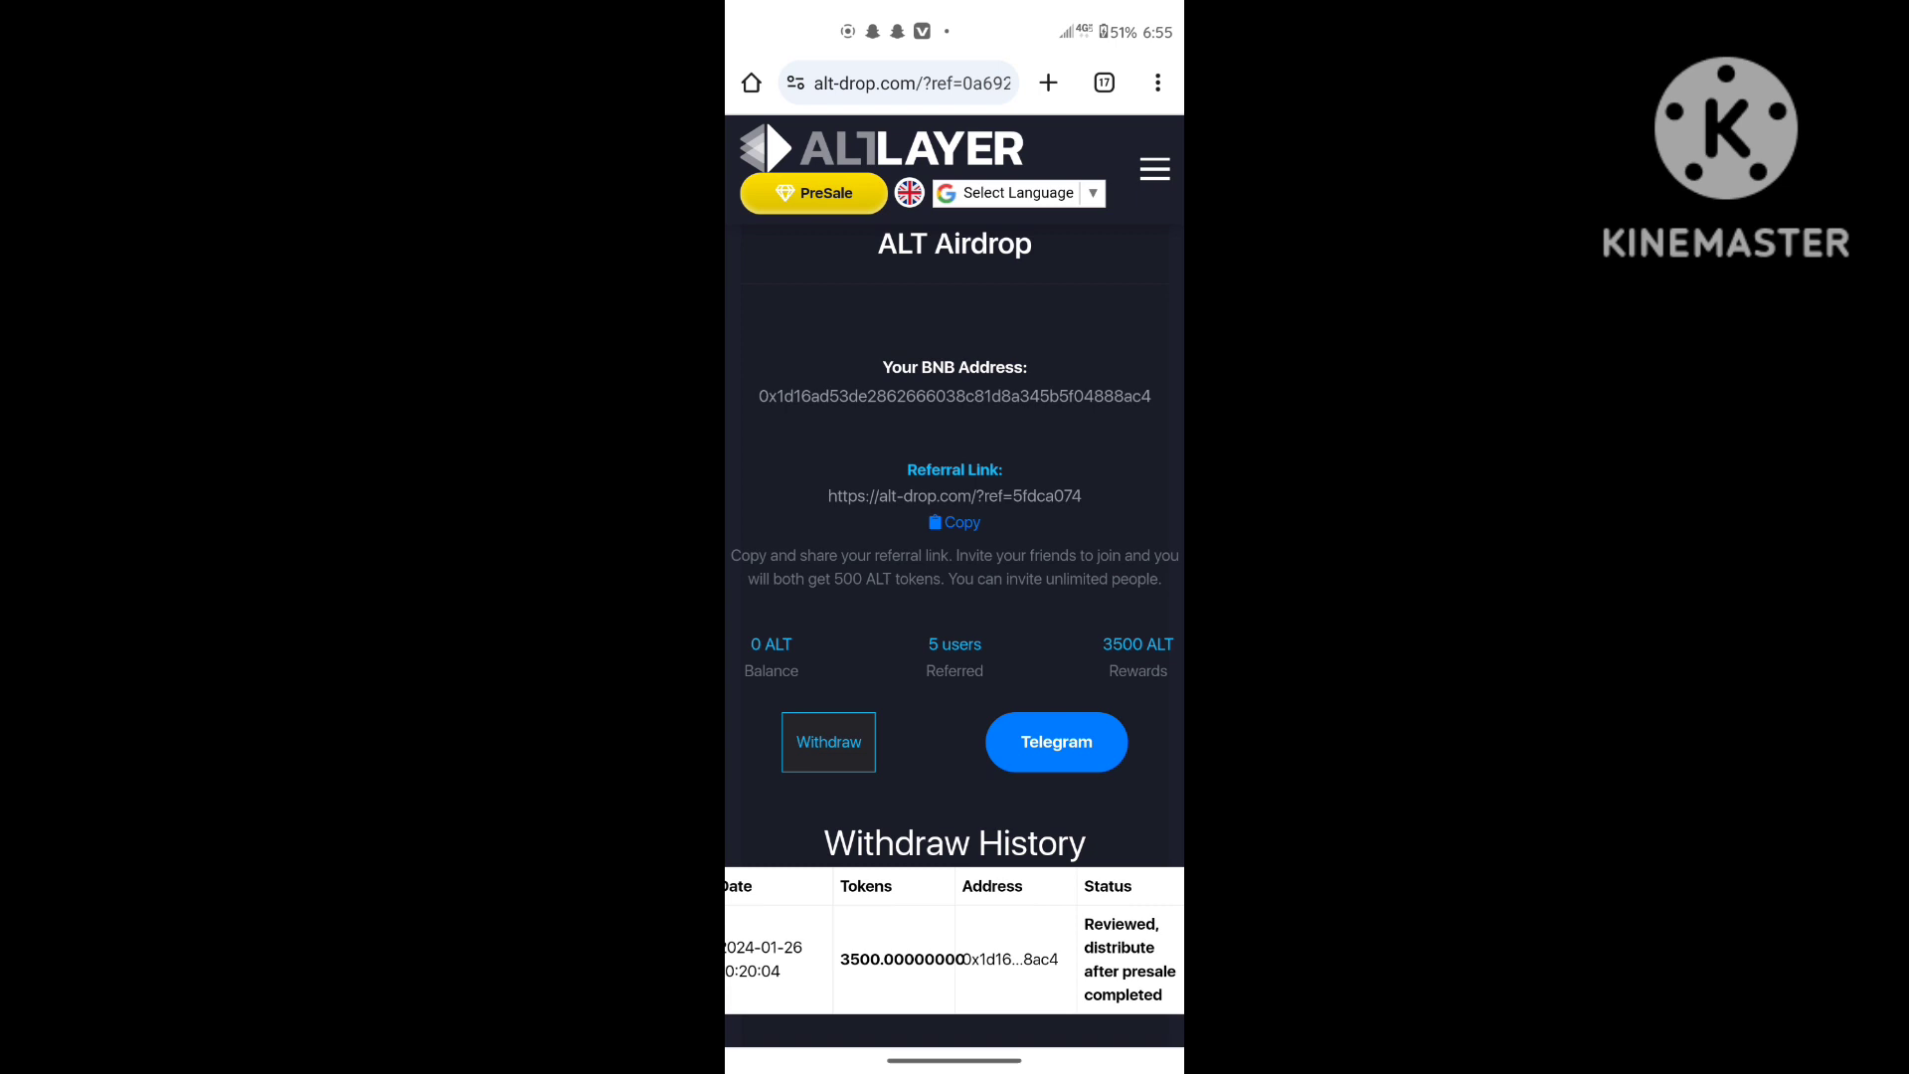
- Return to Binance and back out to its wallet overview
mouse_move(976, 1066)
mouse_down()
mouse_move(985, 708)
mouse_move(1148, 693)
mouse_up()
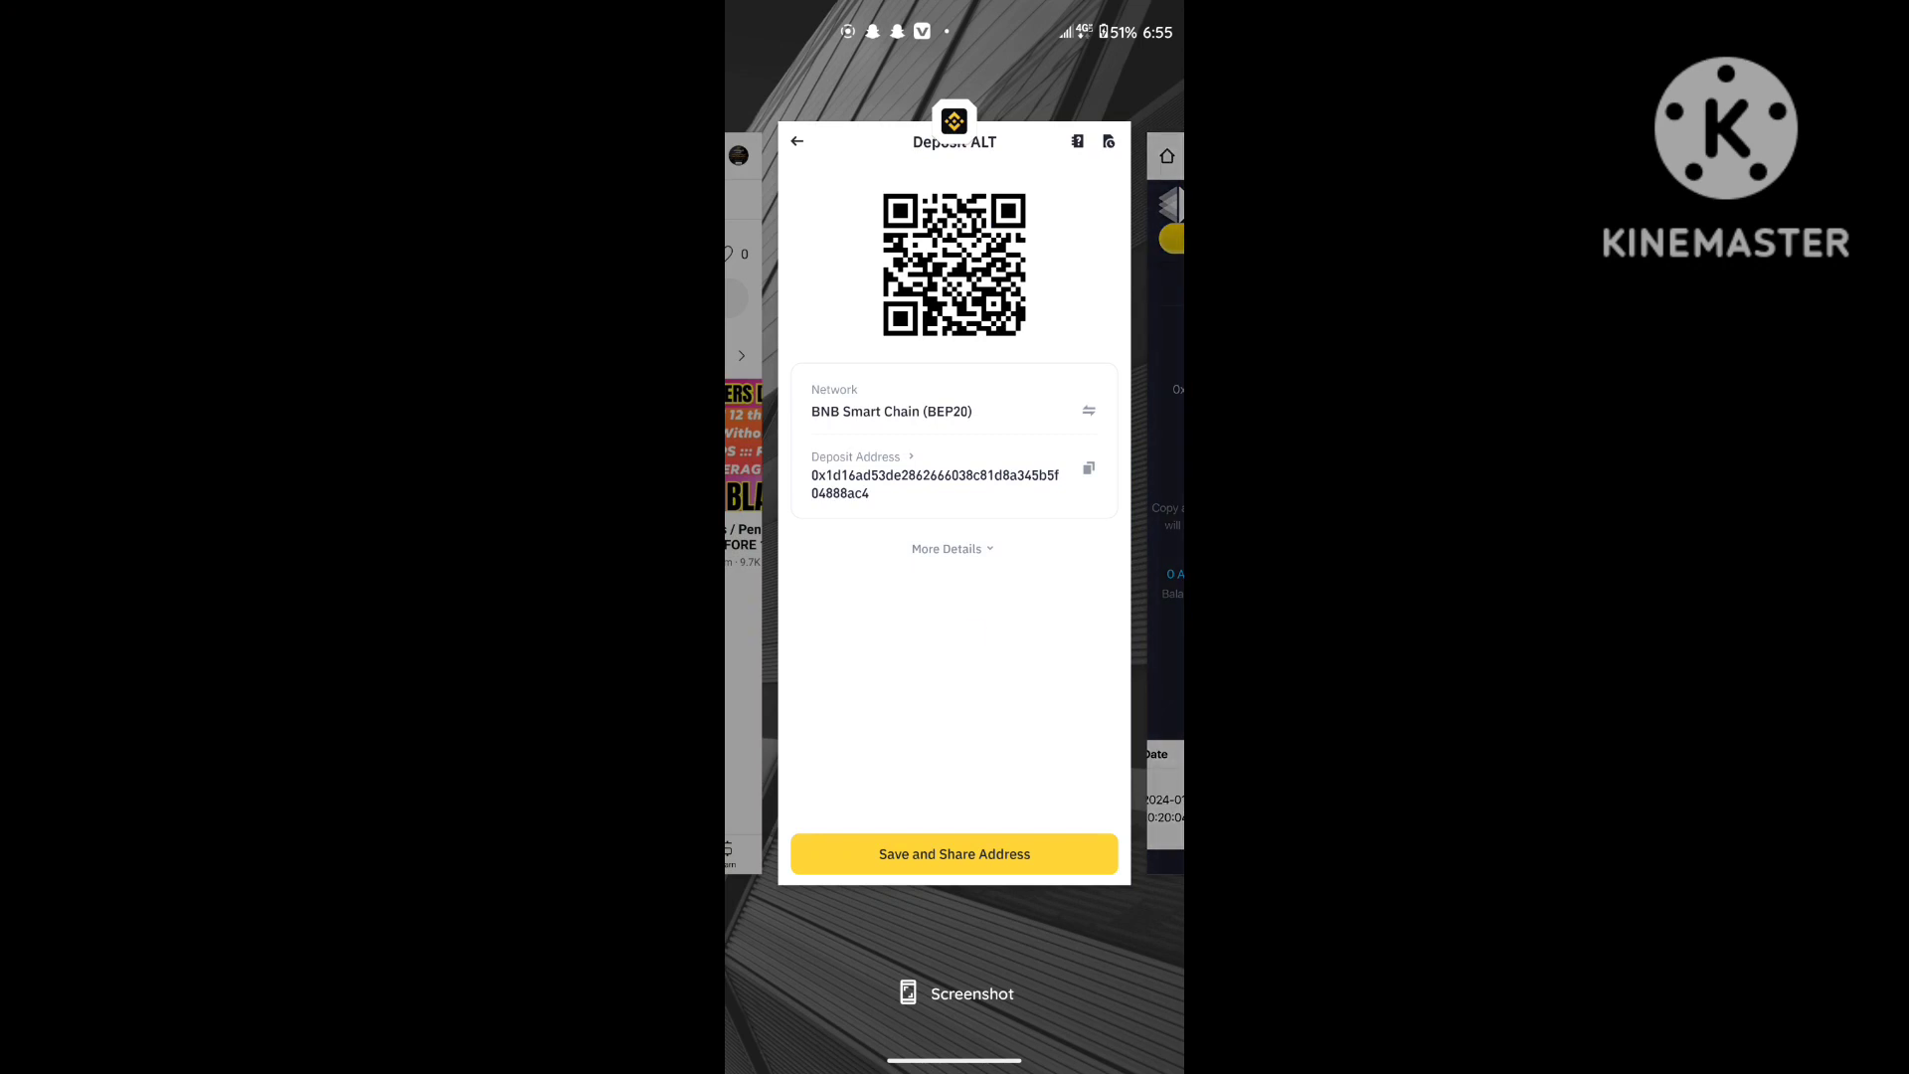
click(973, 636)
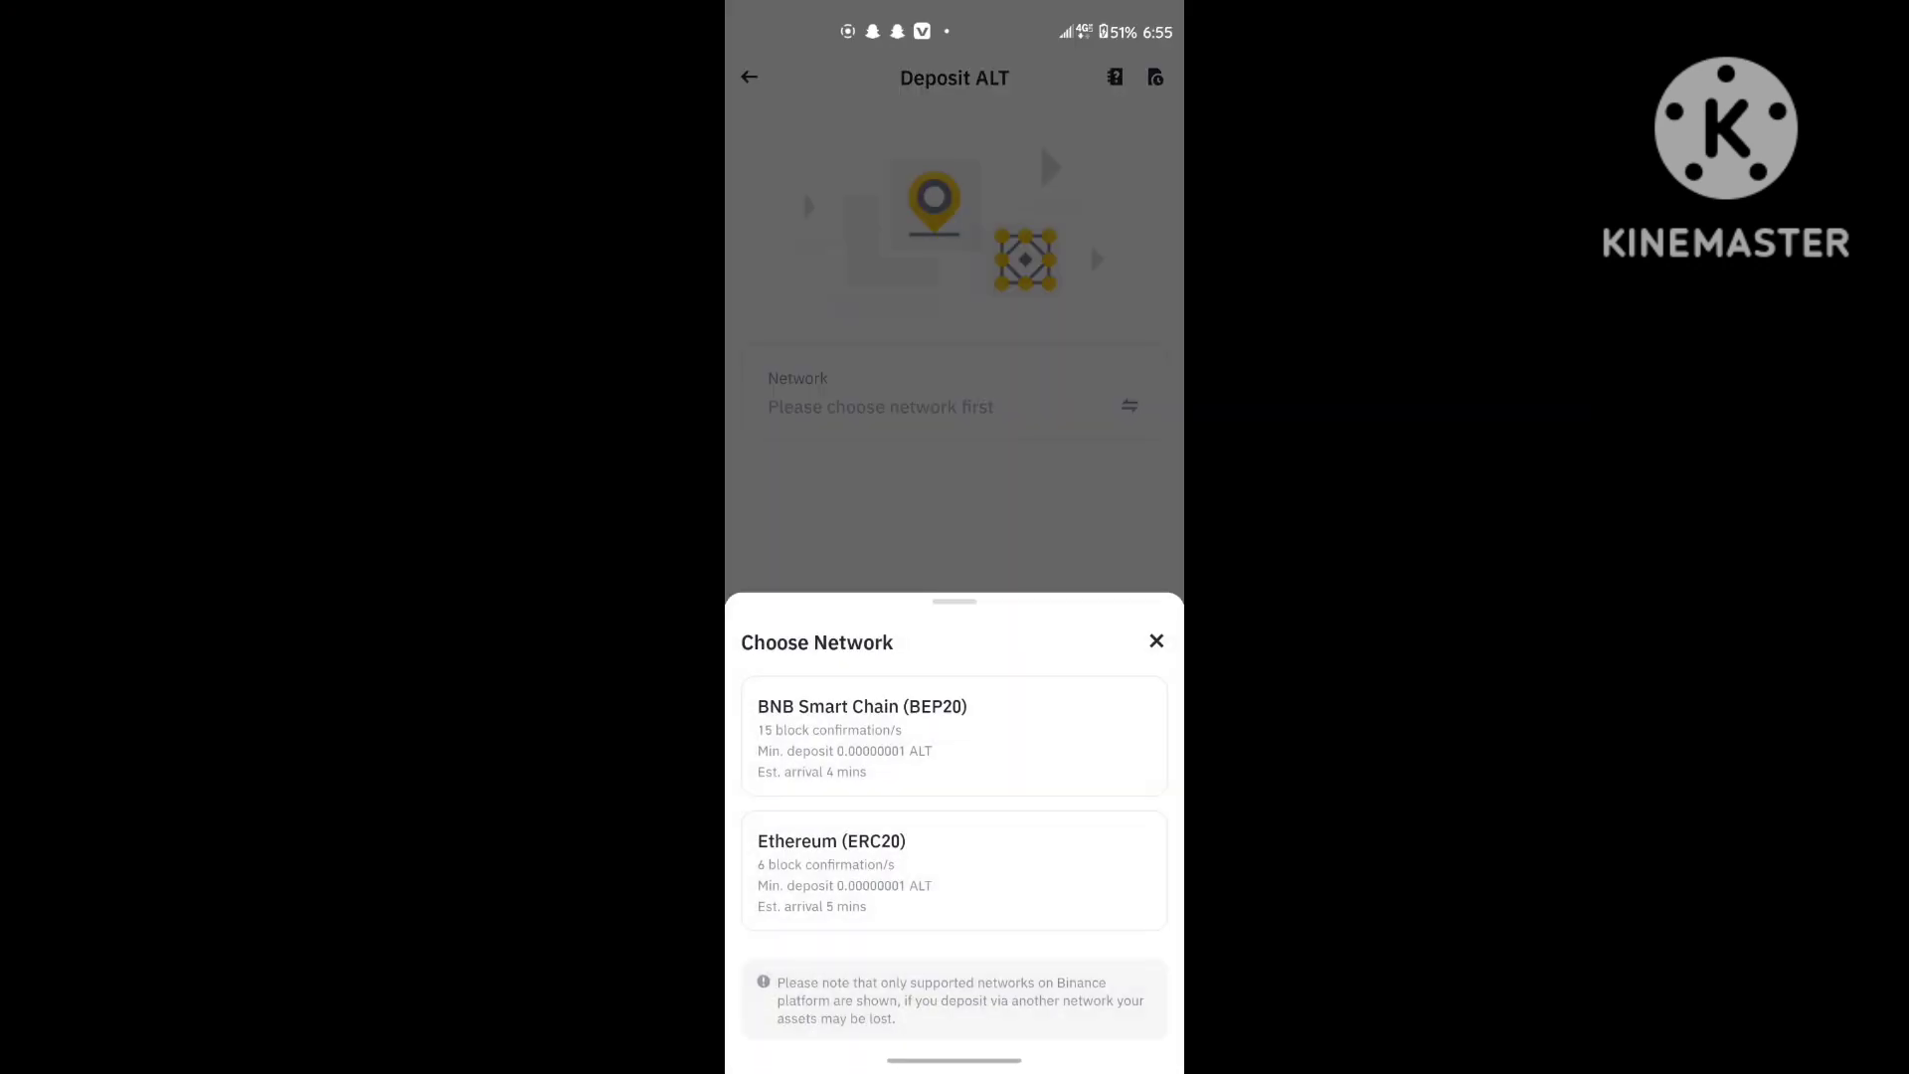
click(1155, 641)
drag(1178, 538, 1005, 639)
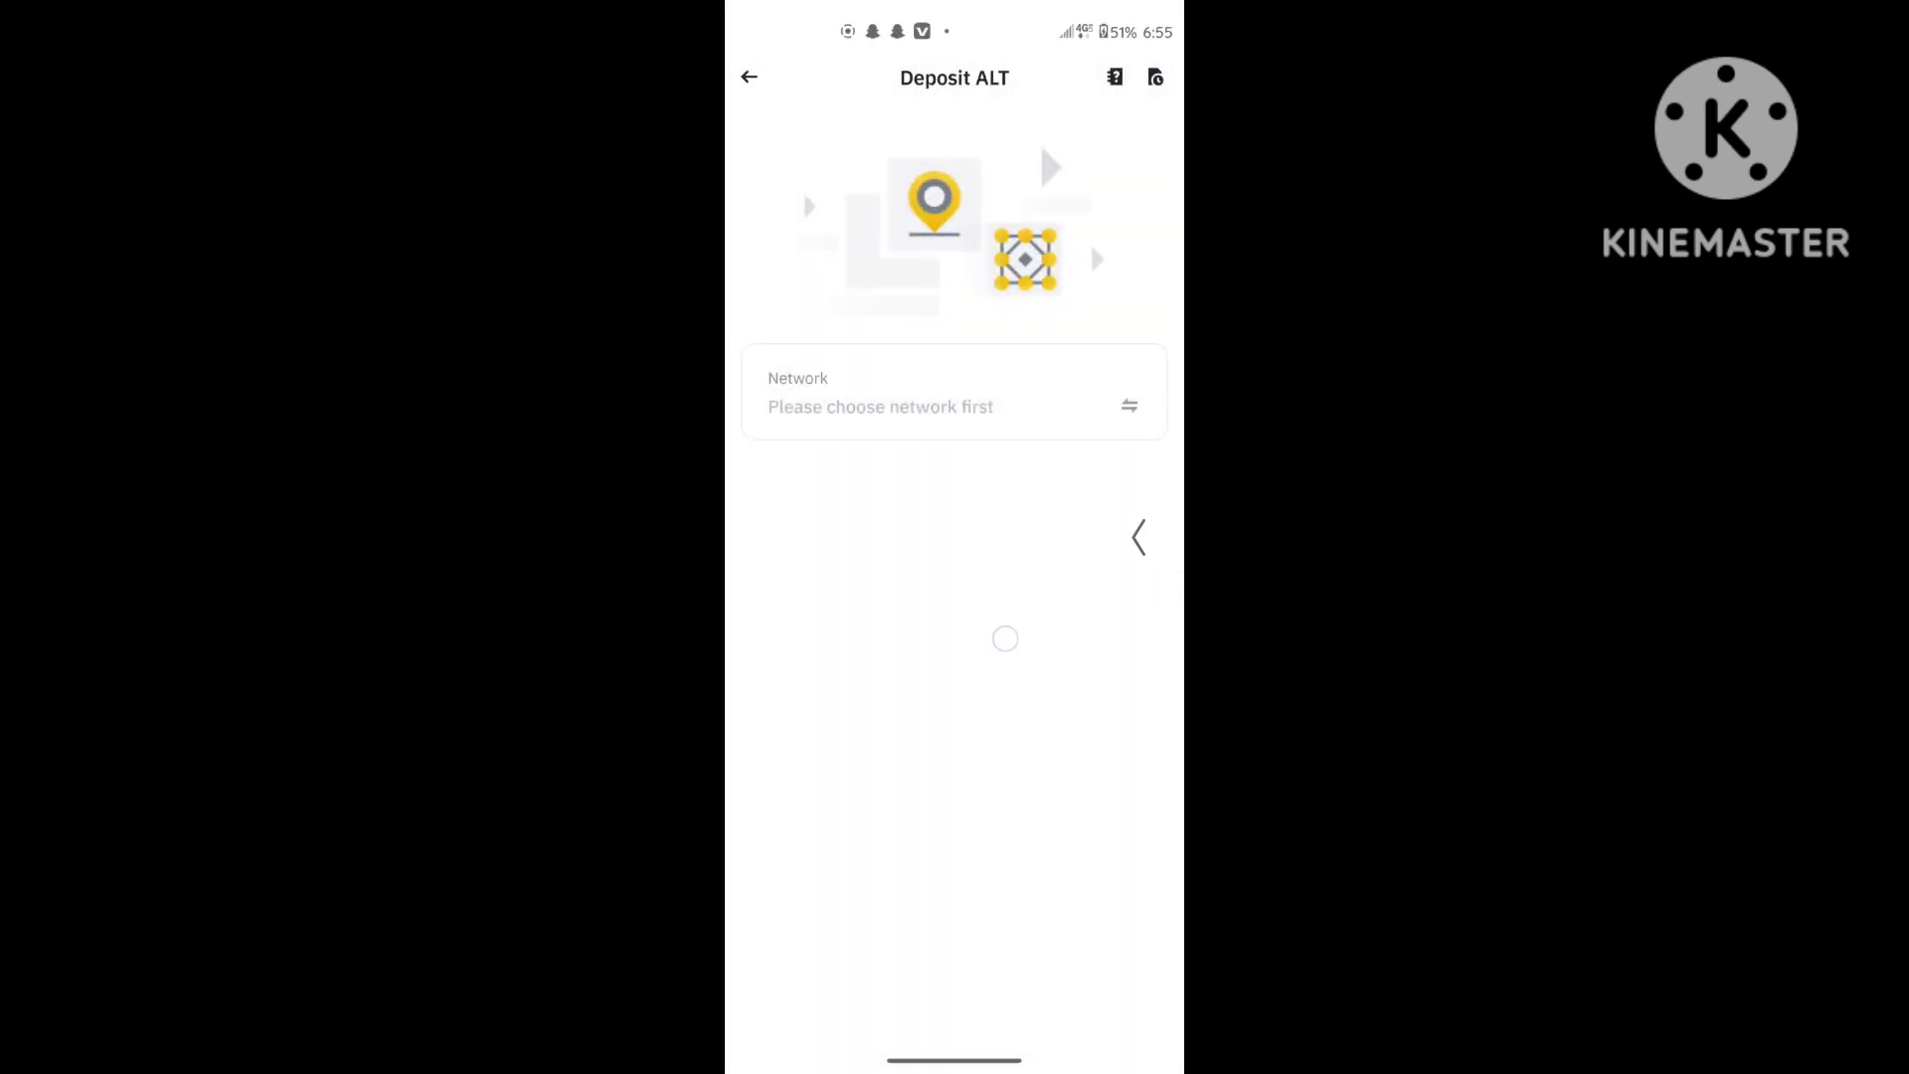
drag(1179, 541, 1103, 539)
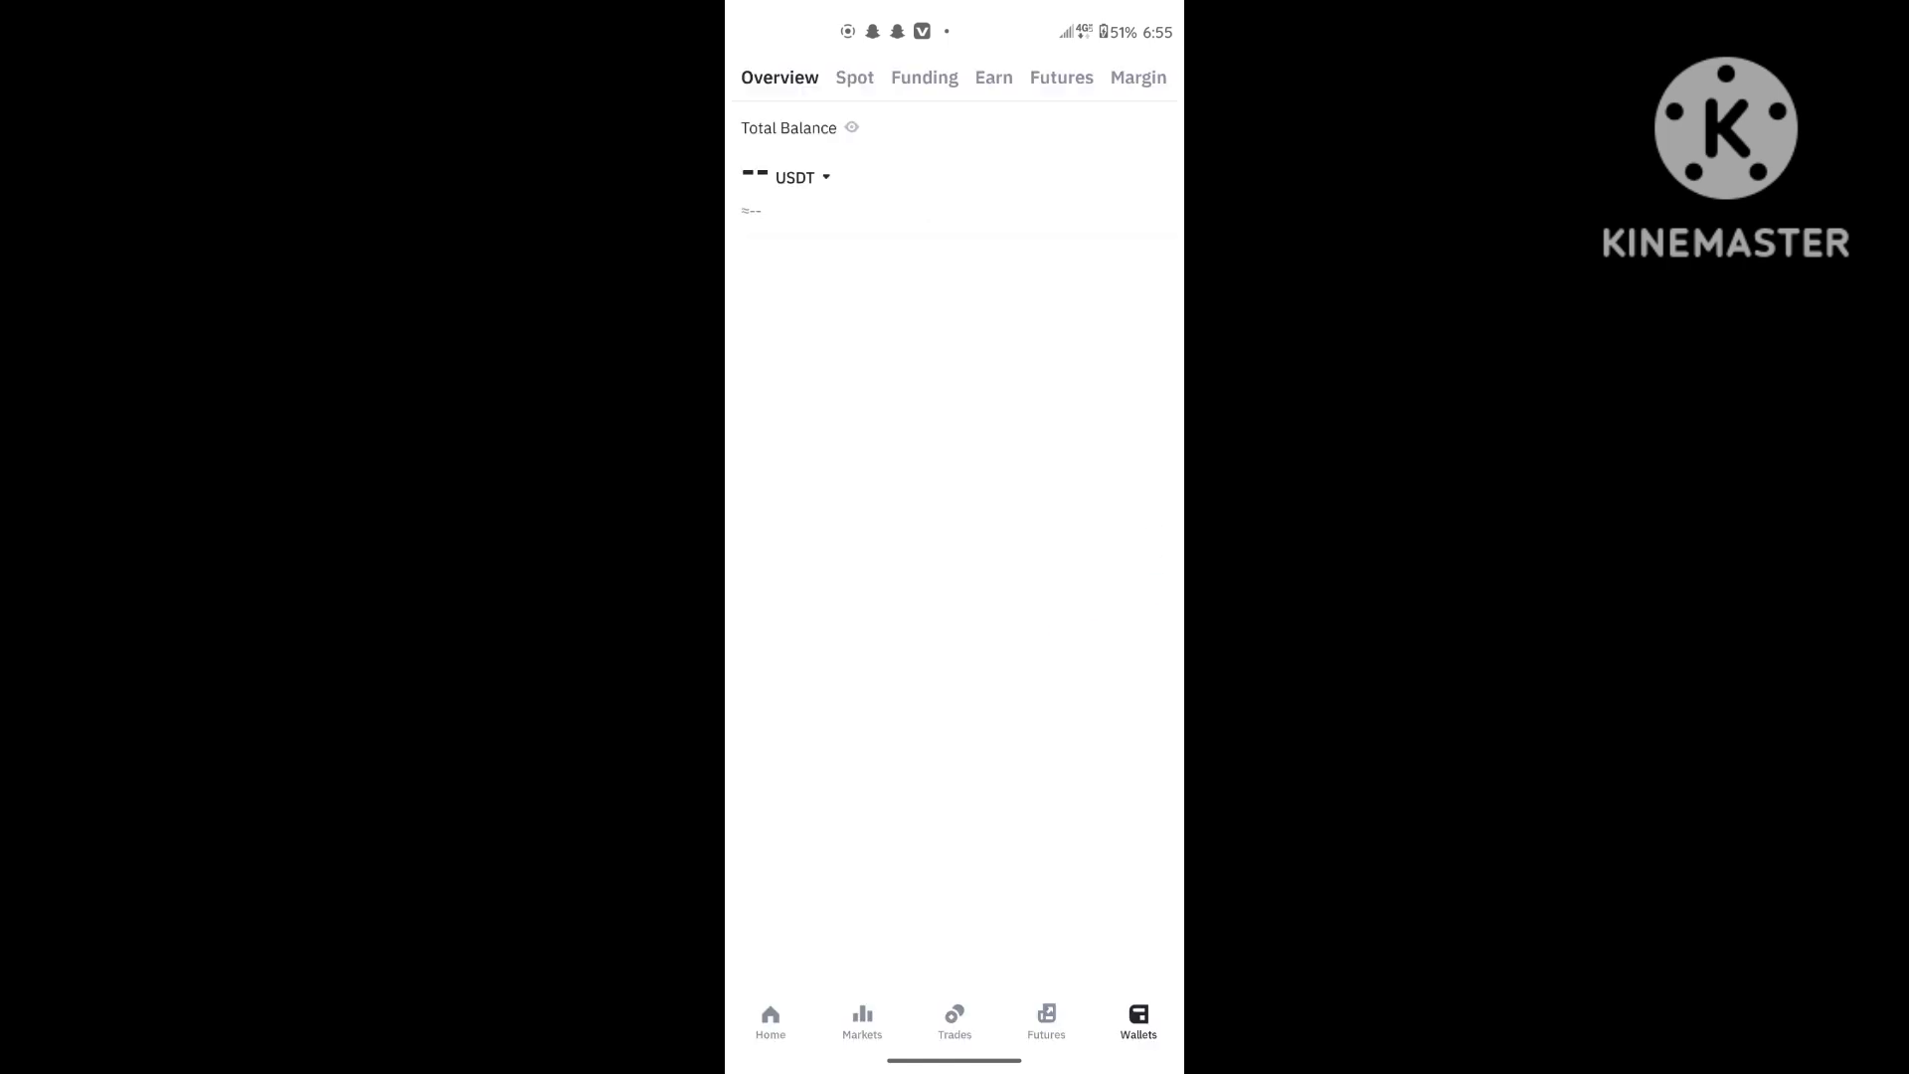
- Check the ALT/USDT price (0.32618) on Binance, then open the app drawer
click(770, 1022)
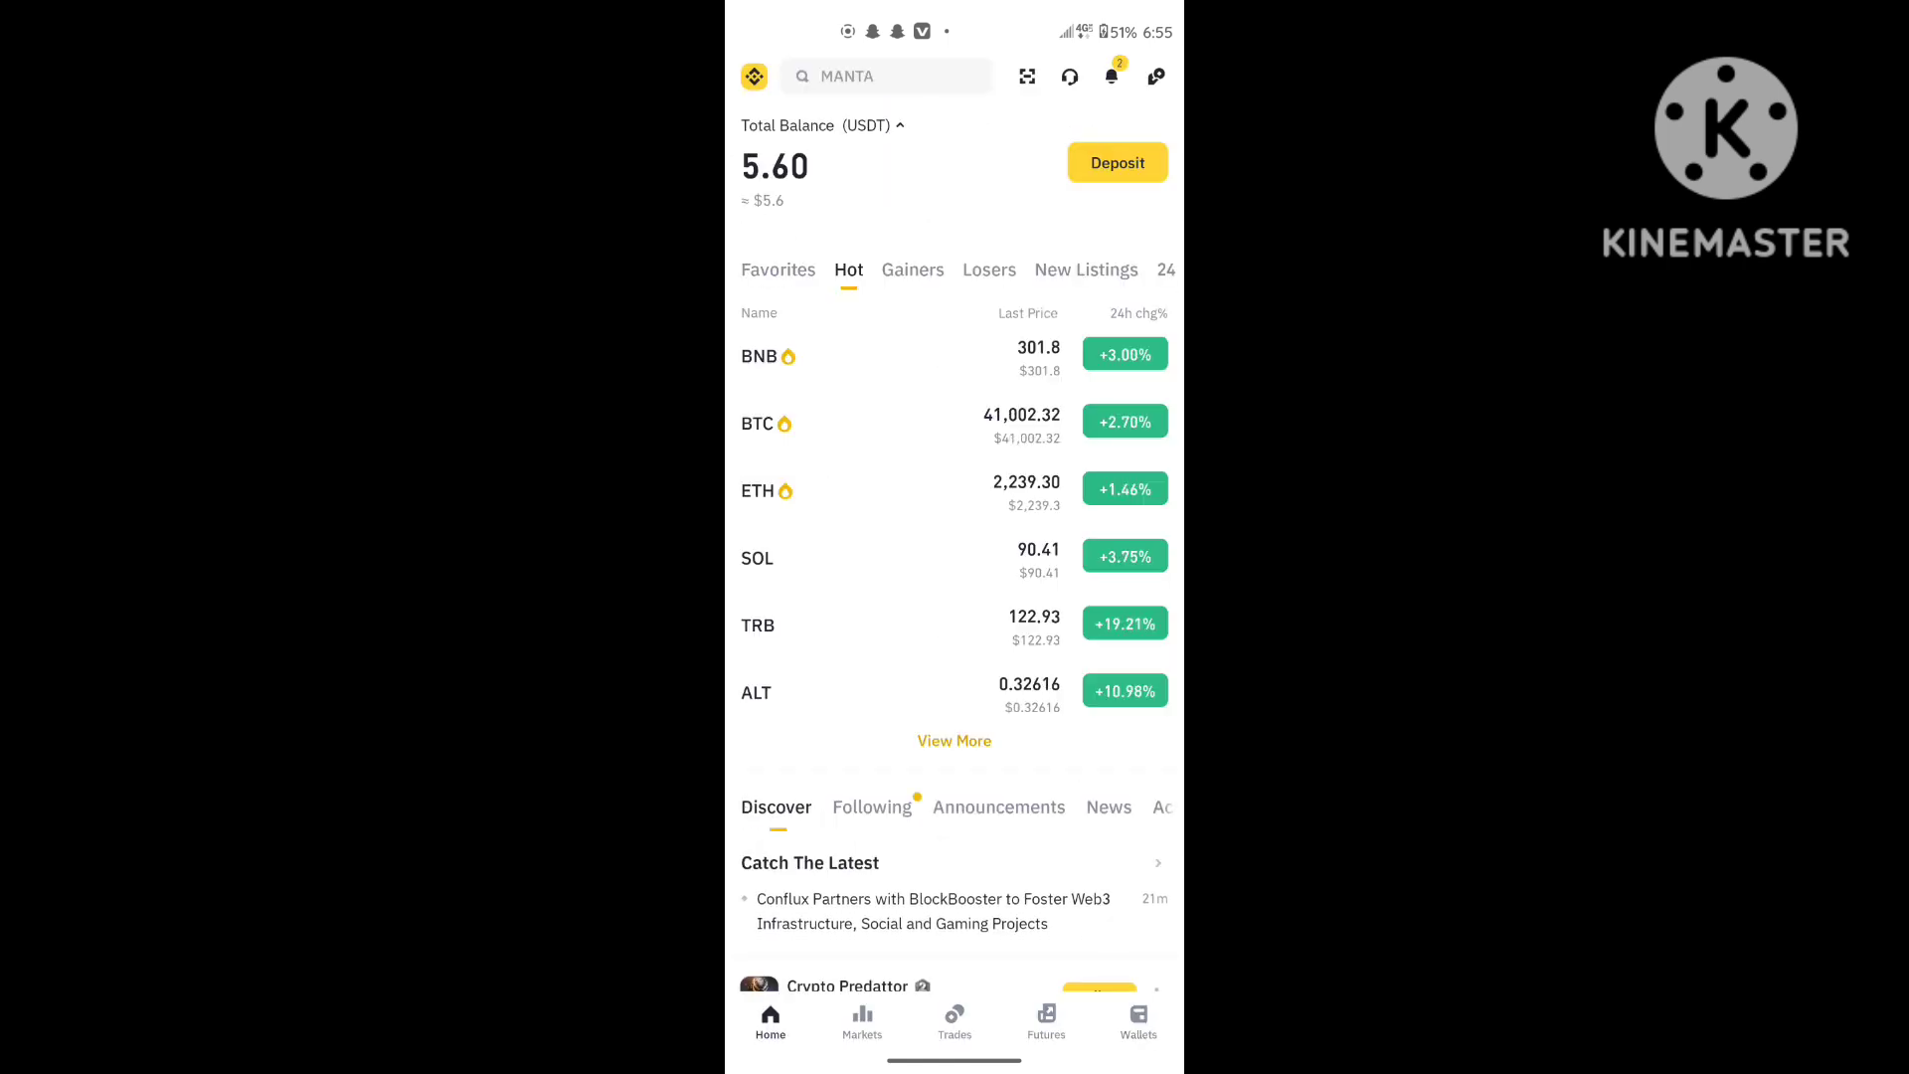
click(958, 703)
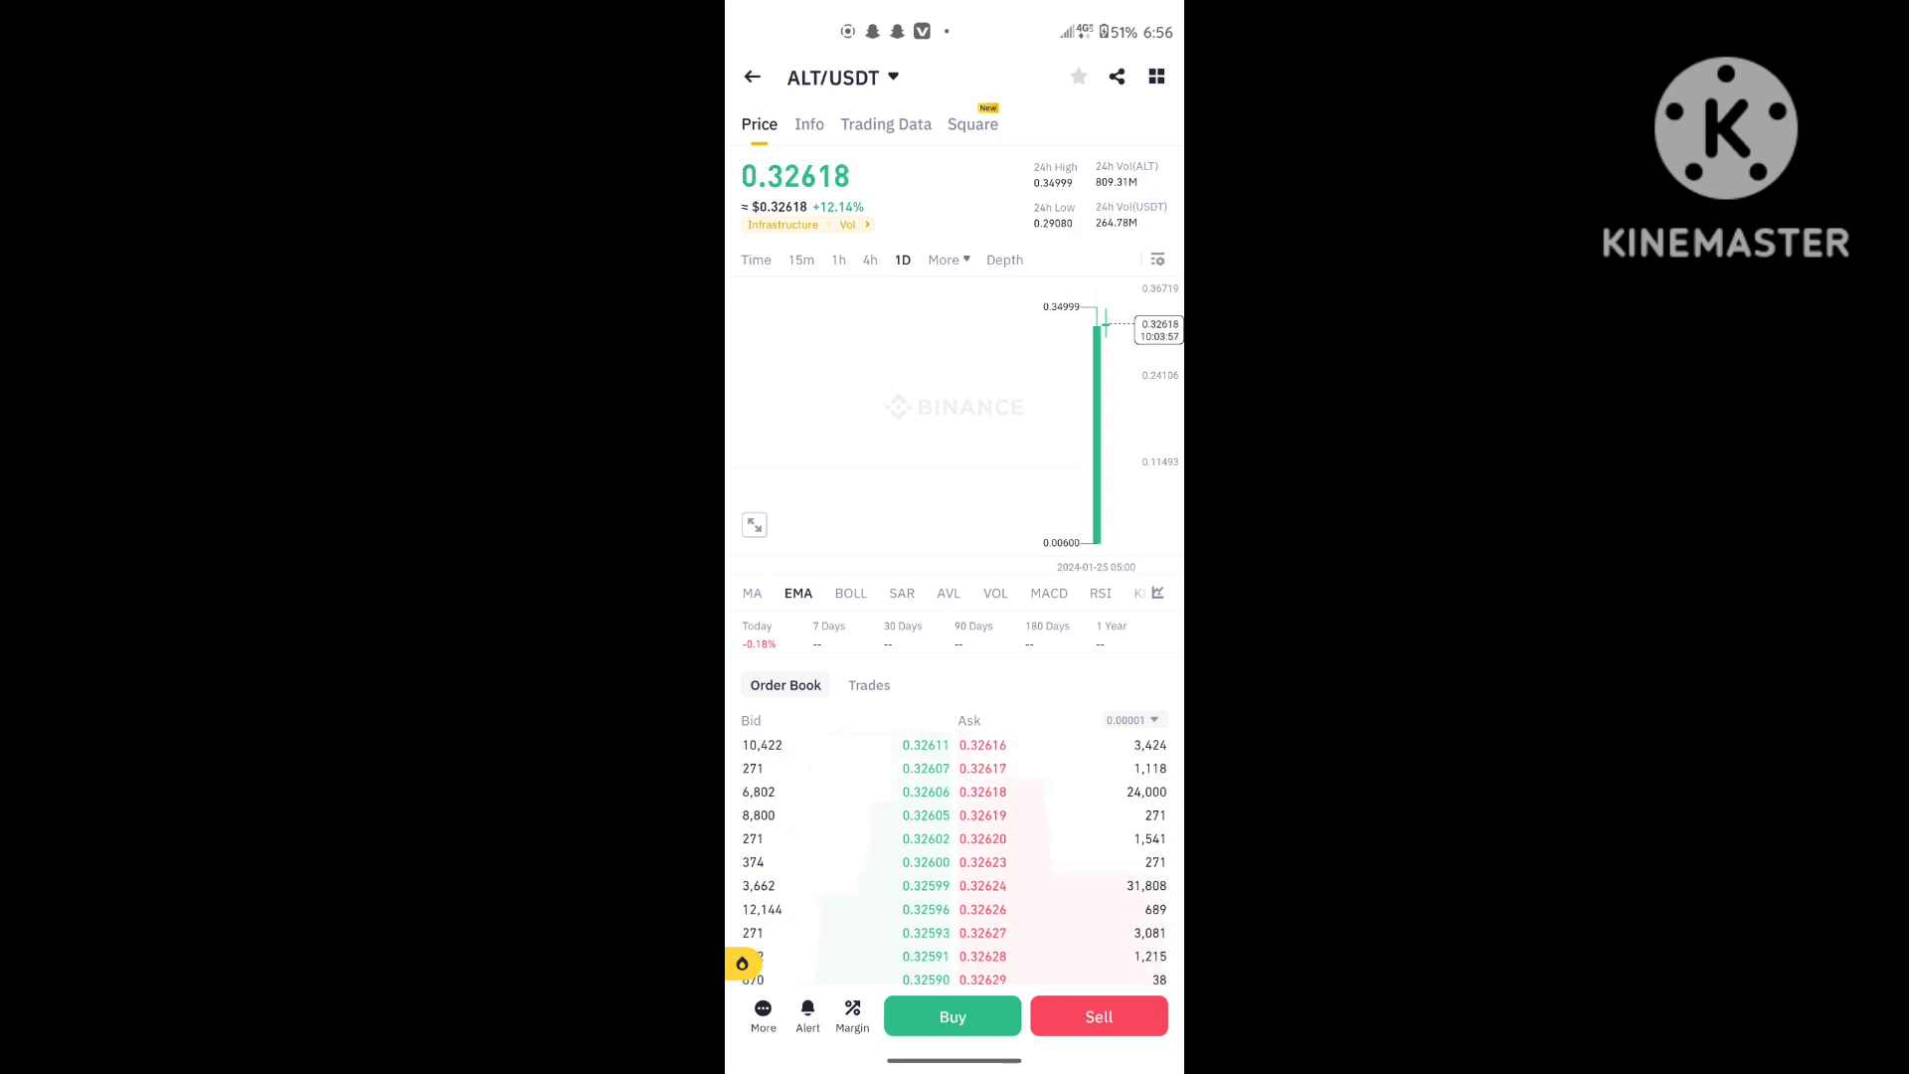
drag(955, 1059, 955, 671)
drag(954, 820, 955, 373)
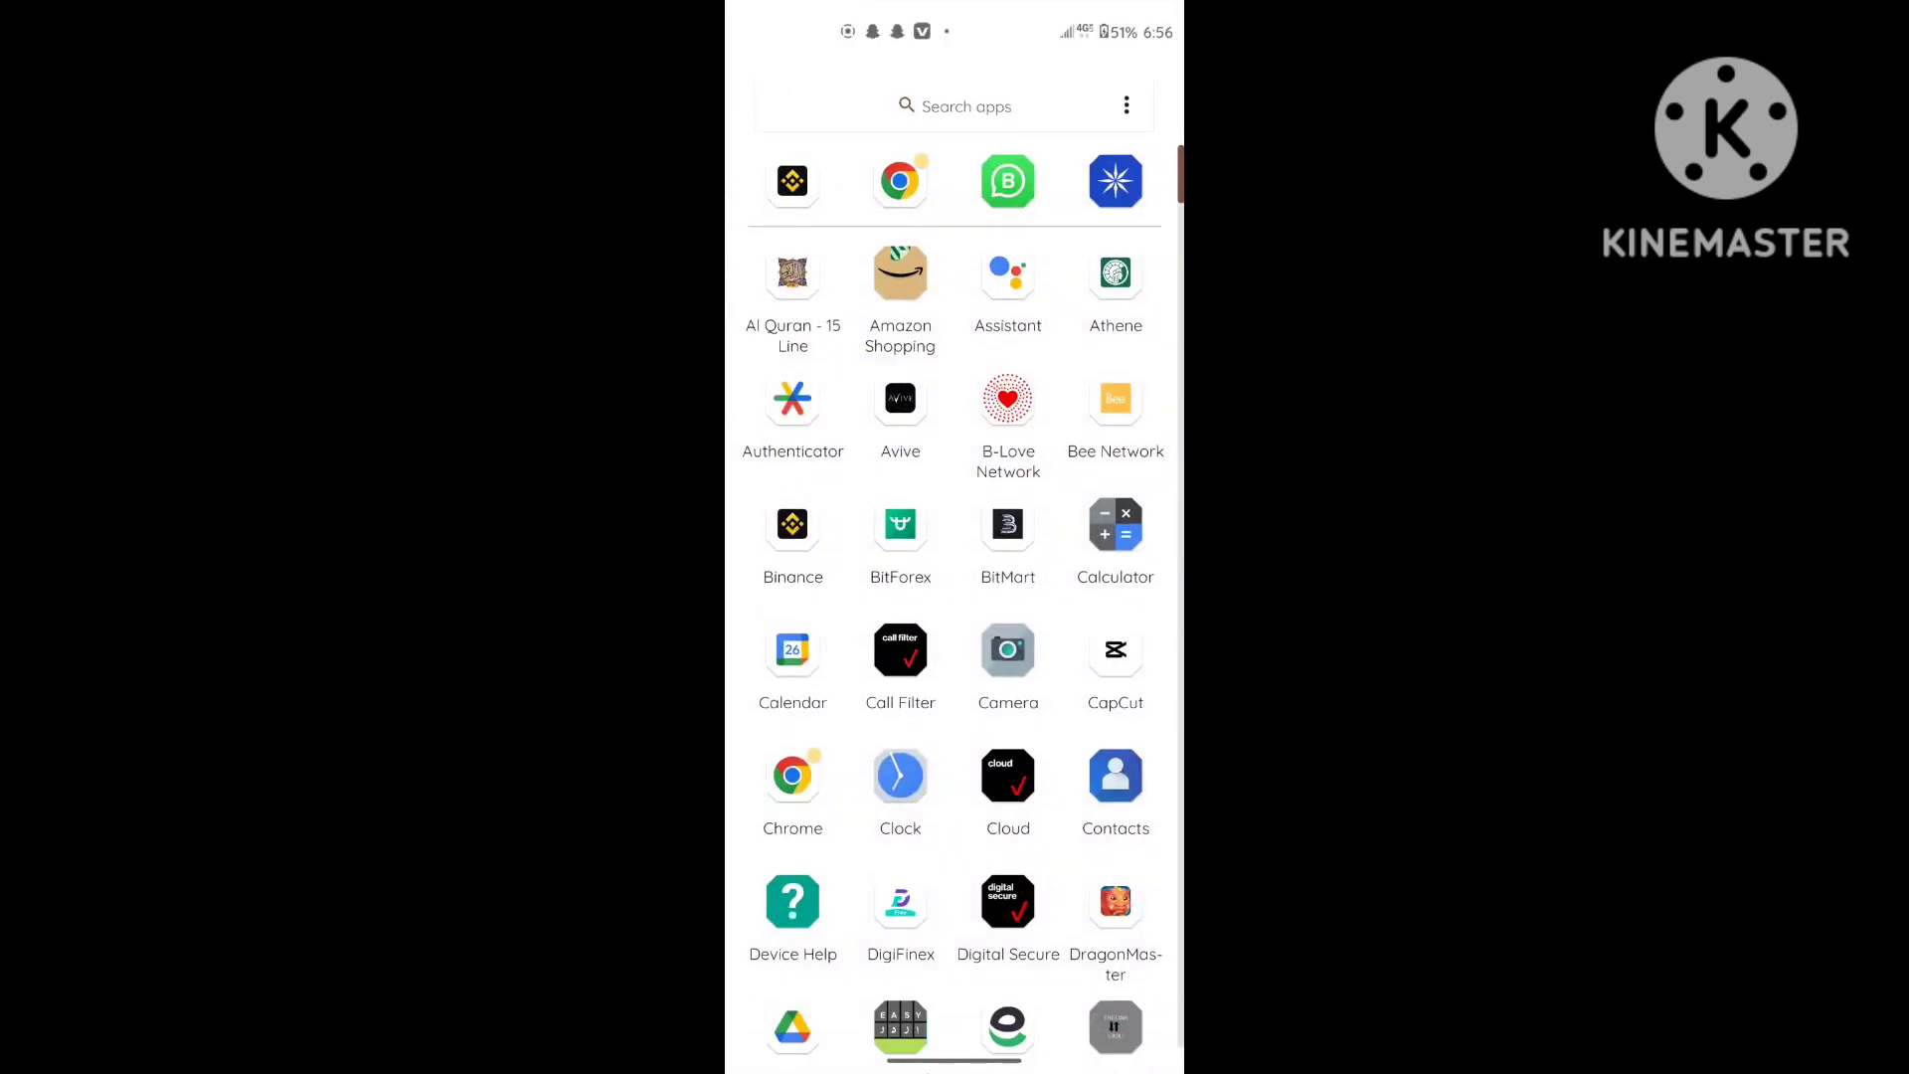
- Multiply 3000 by 0.30 in Calculator to get 900, then clear the display
click(1114, 525)
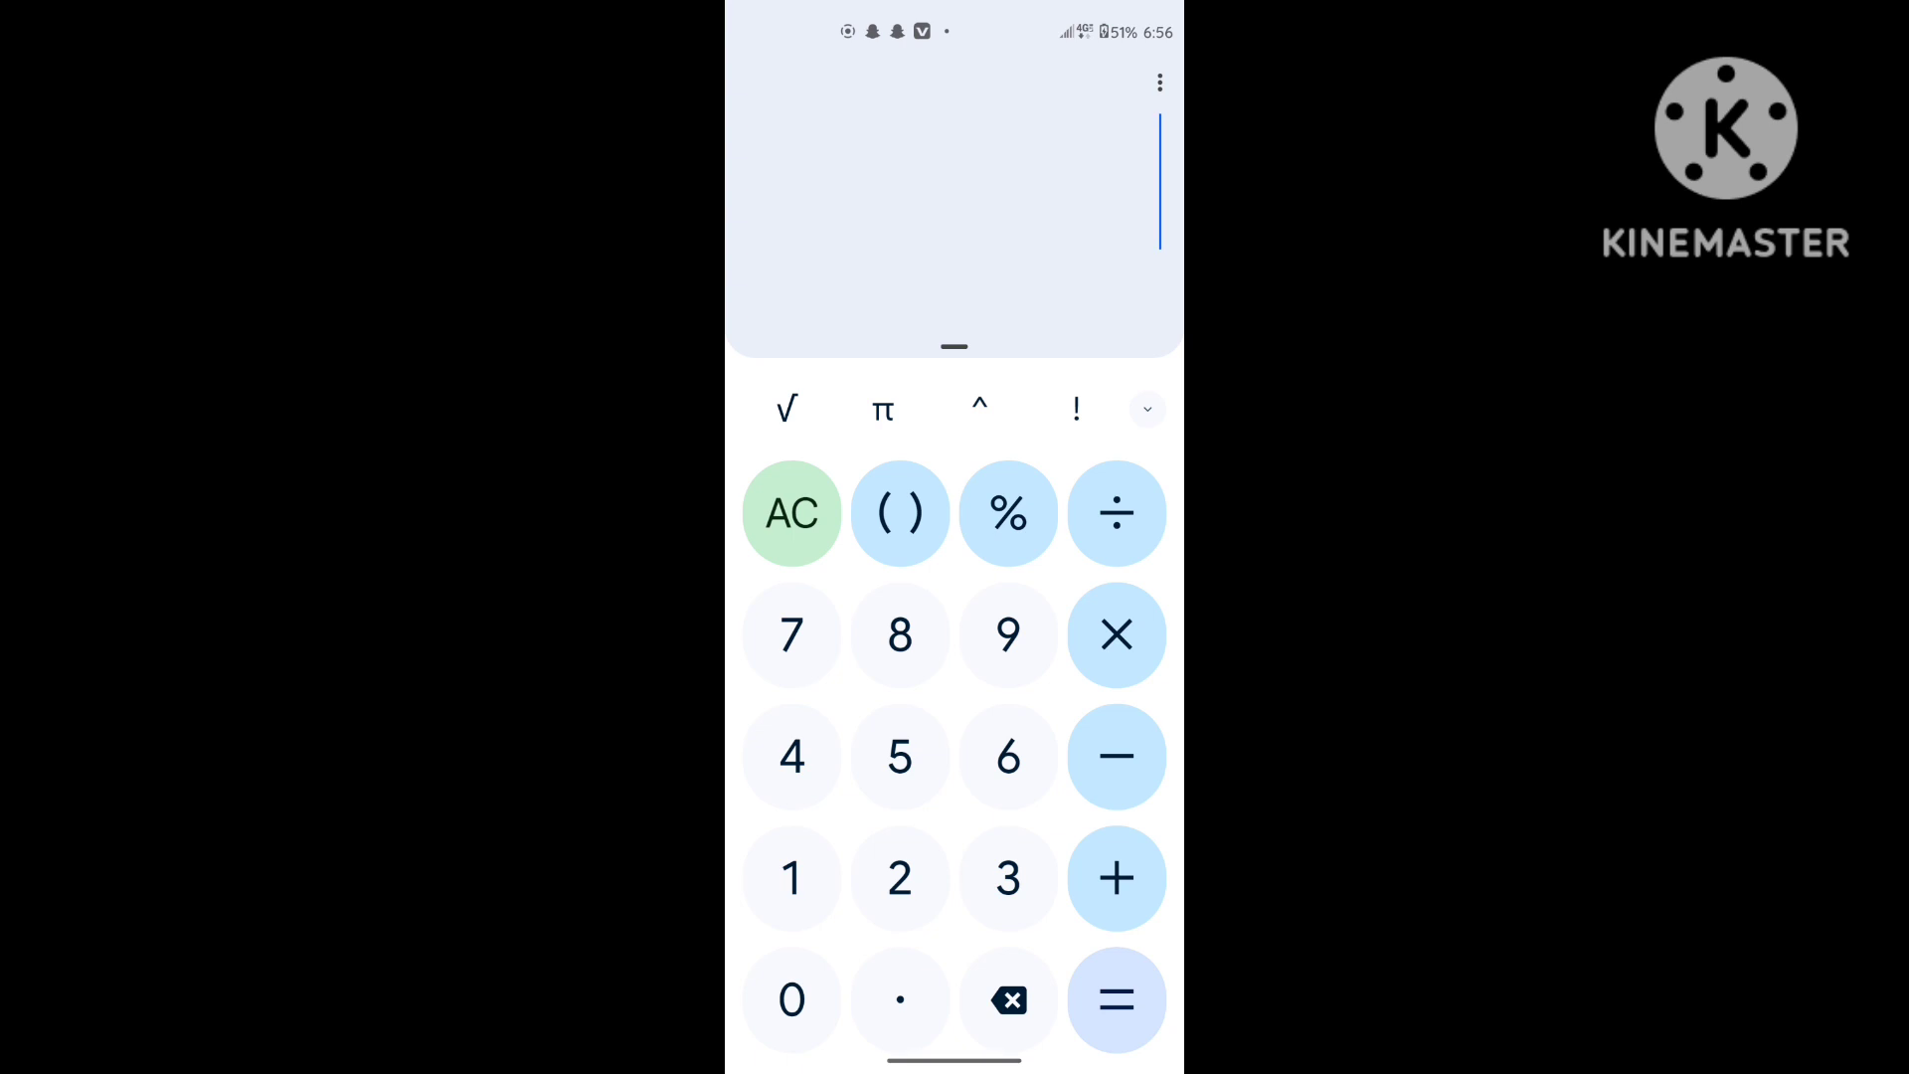
click(1008, 878)
click(793, 999)
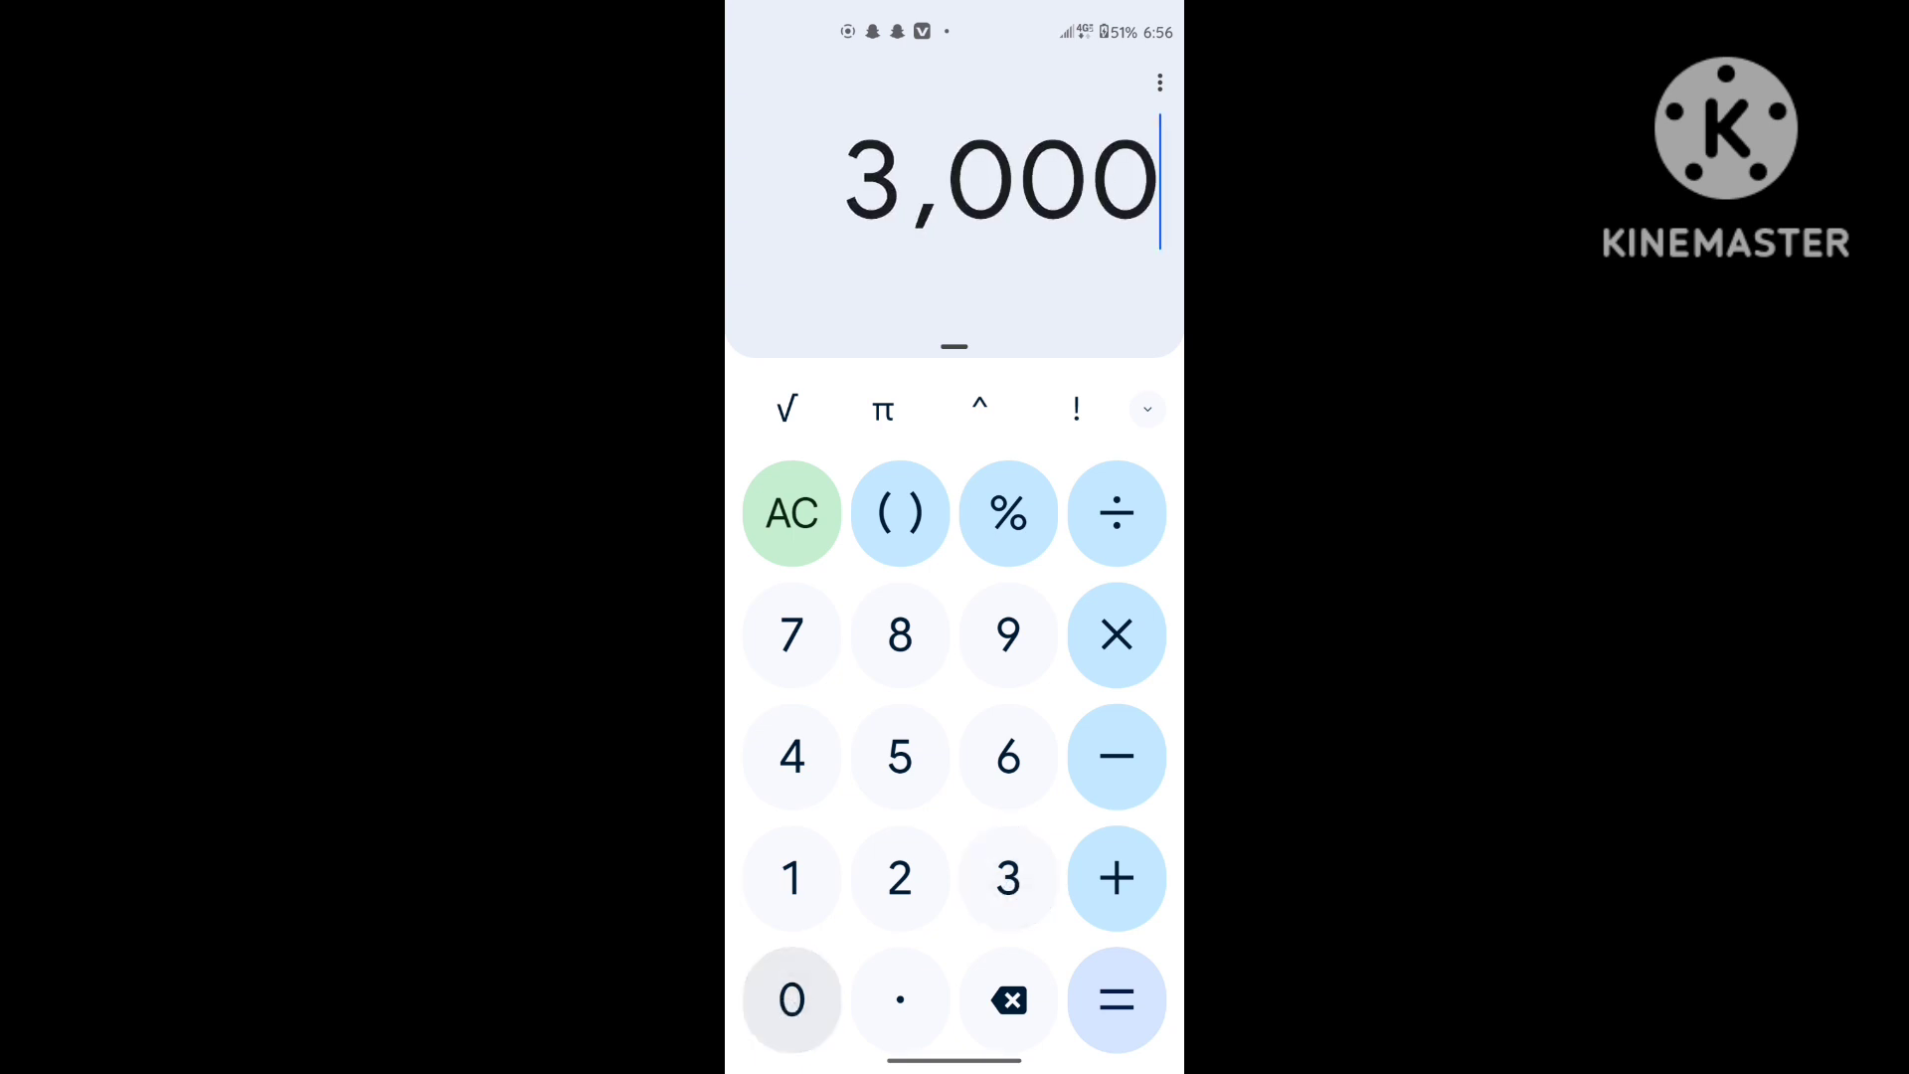
click(1118, 636)
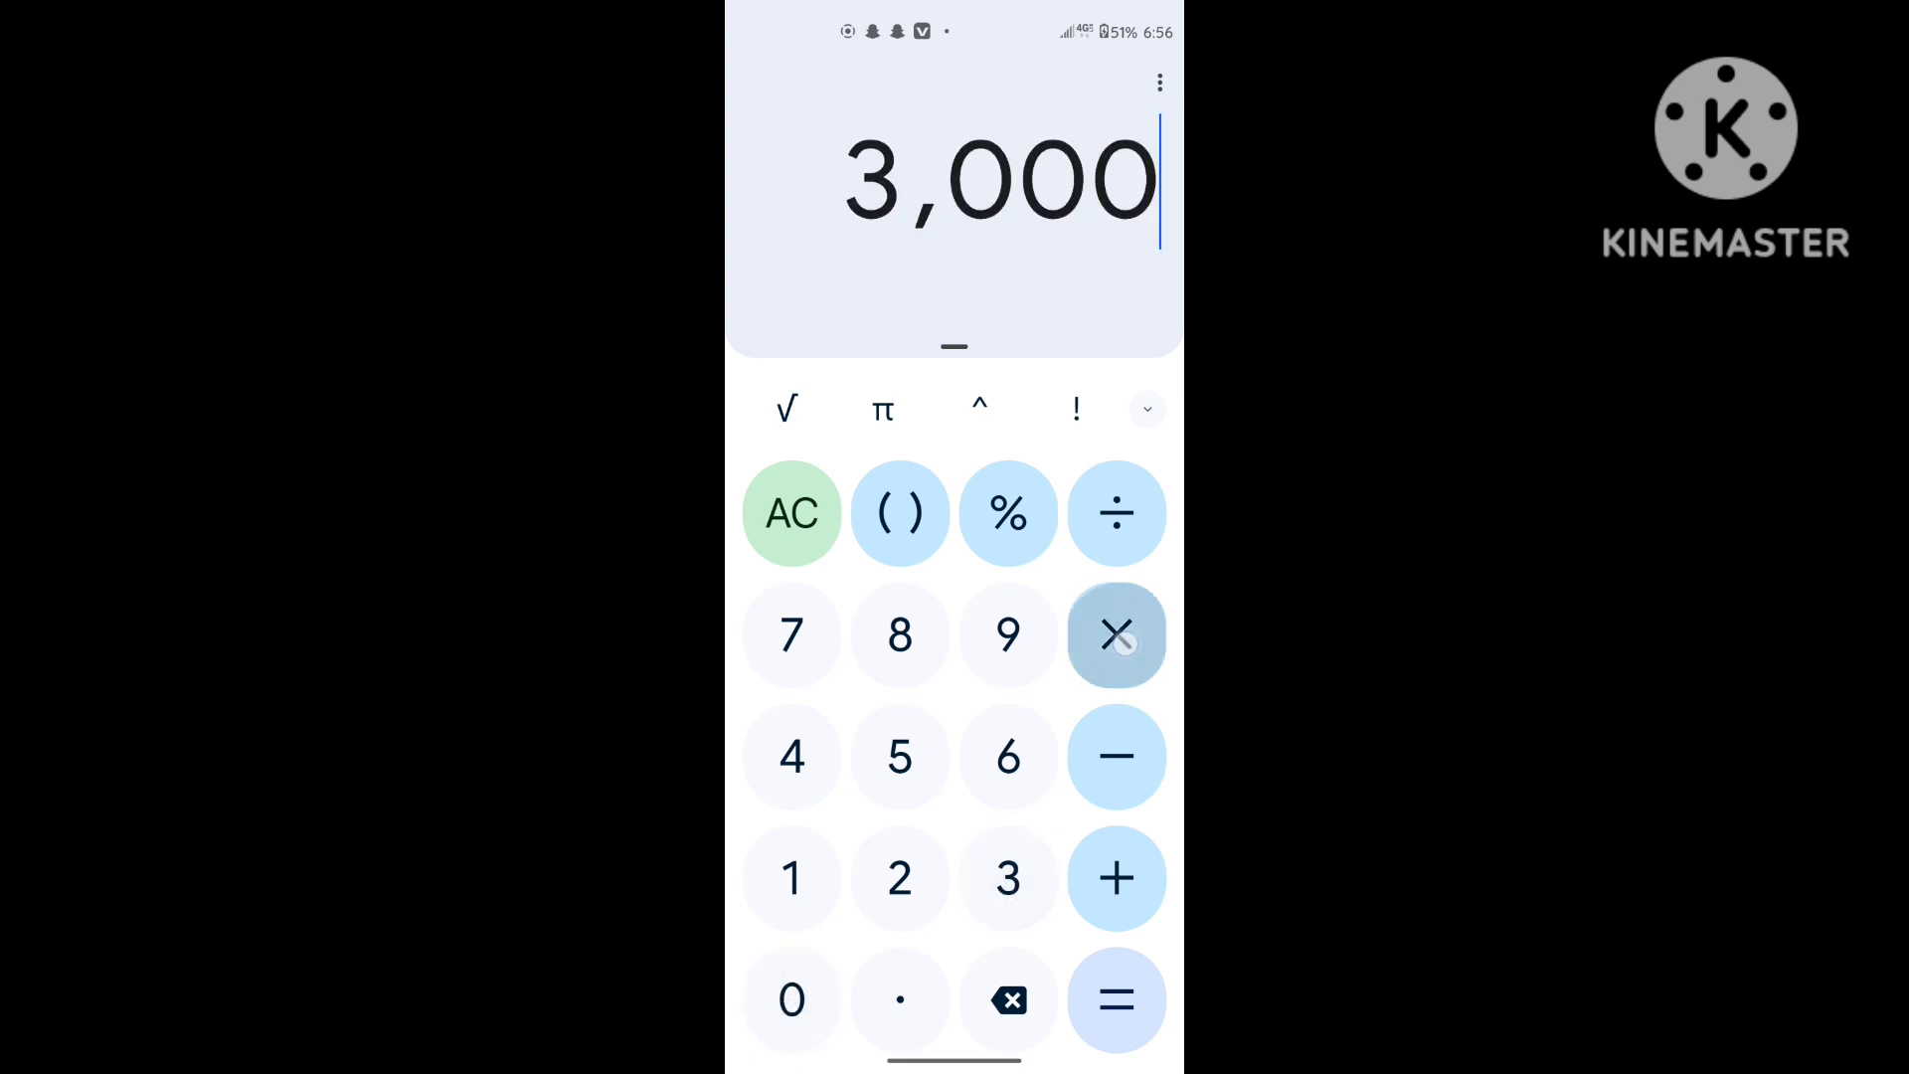
click(791, 999)
click(899, 999)
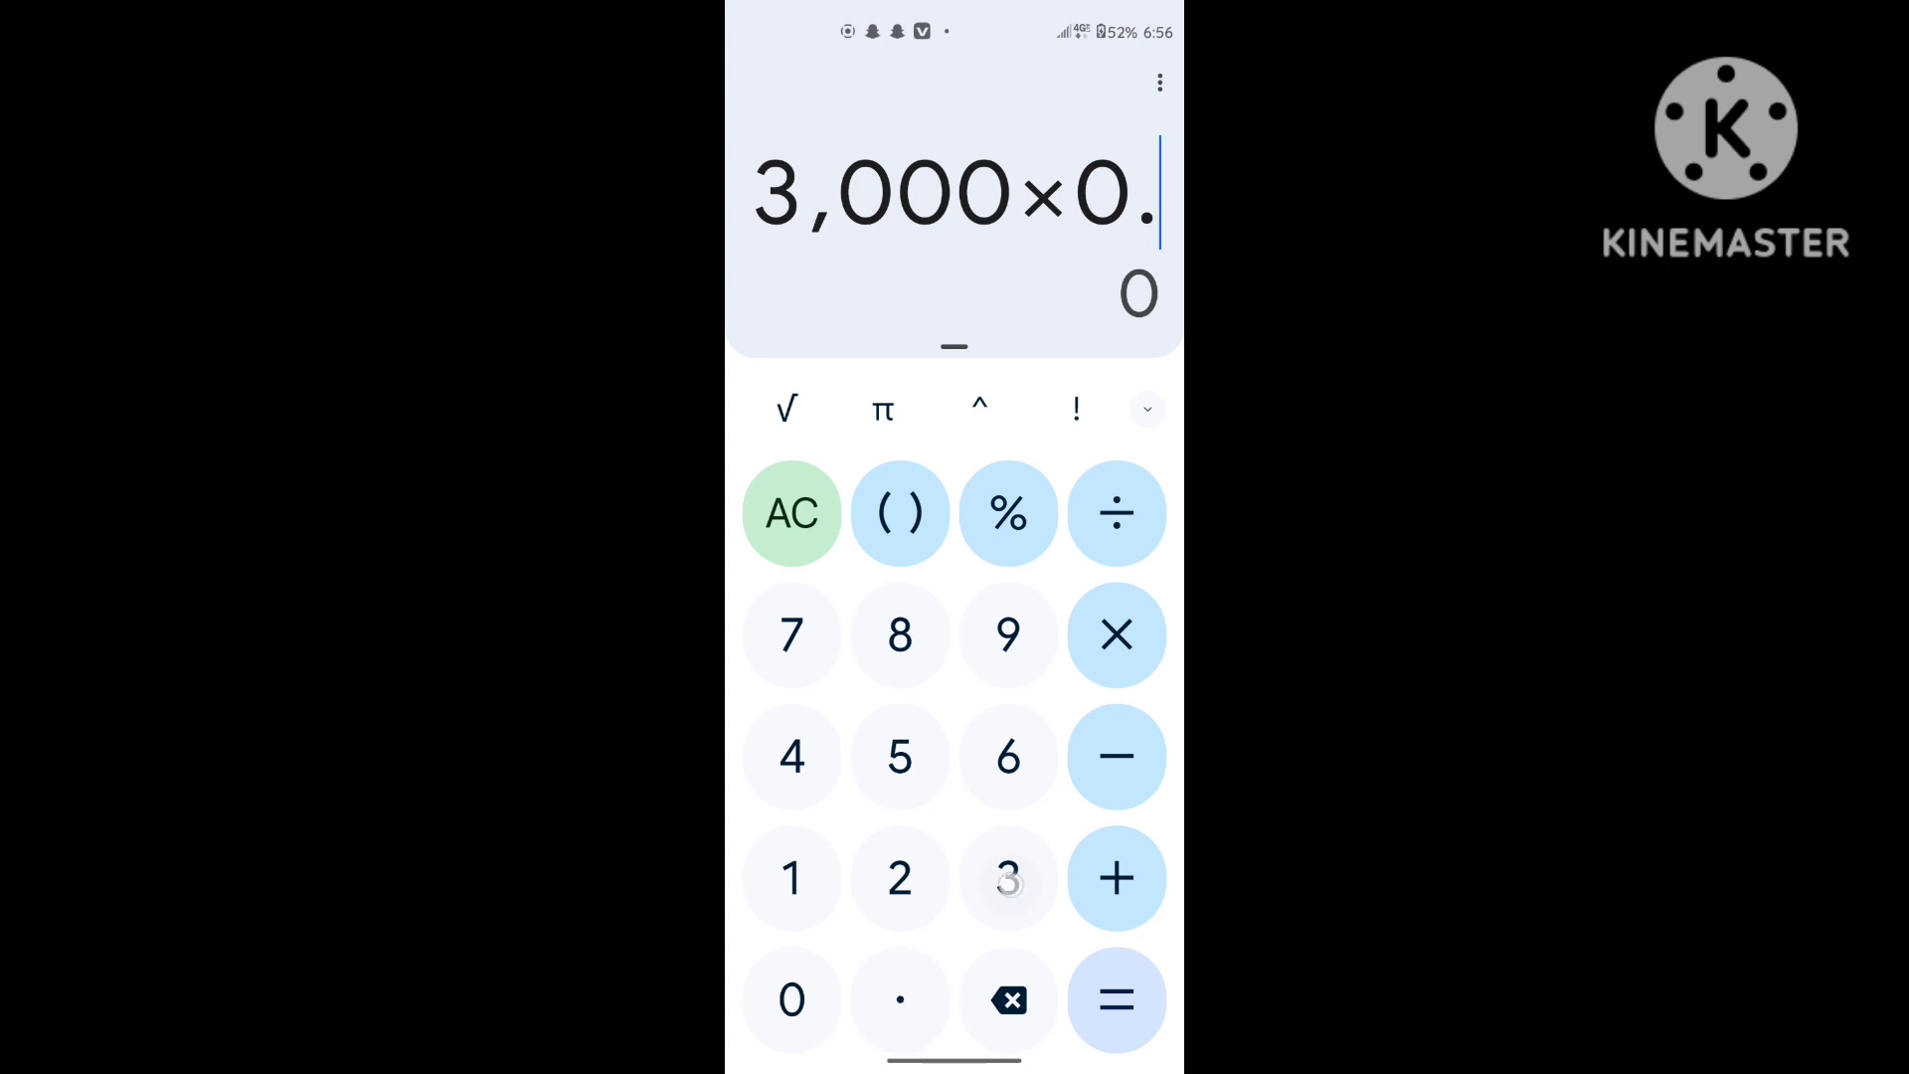
click(1010, 879)
click(792, 999)
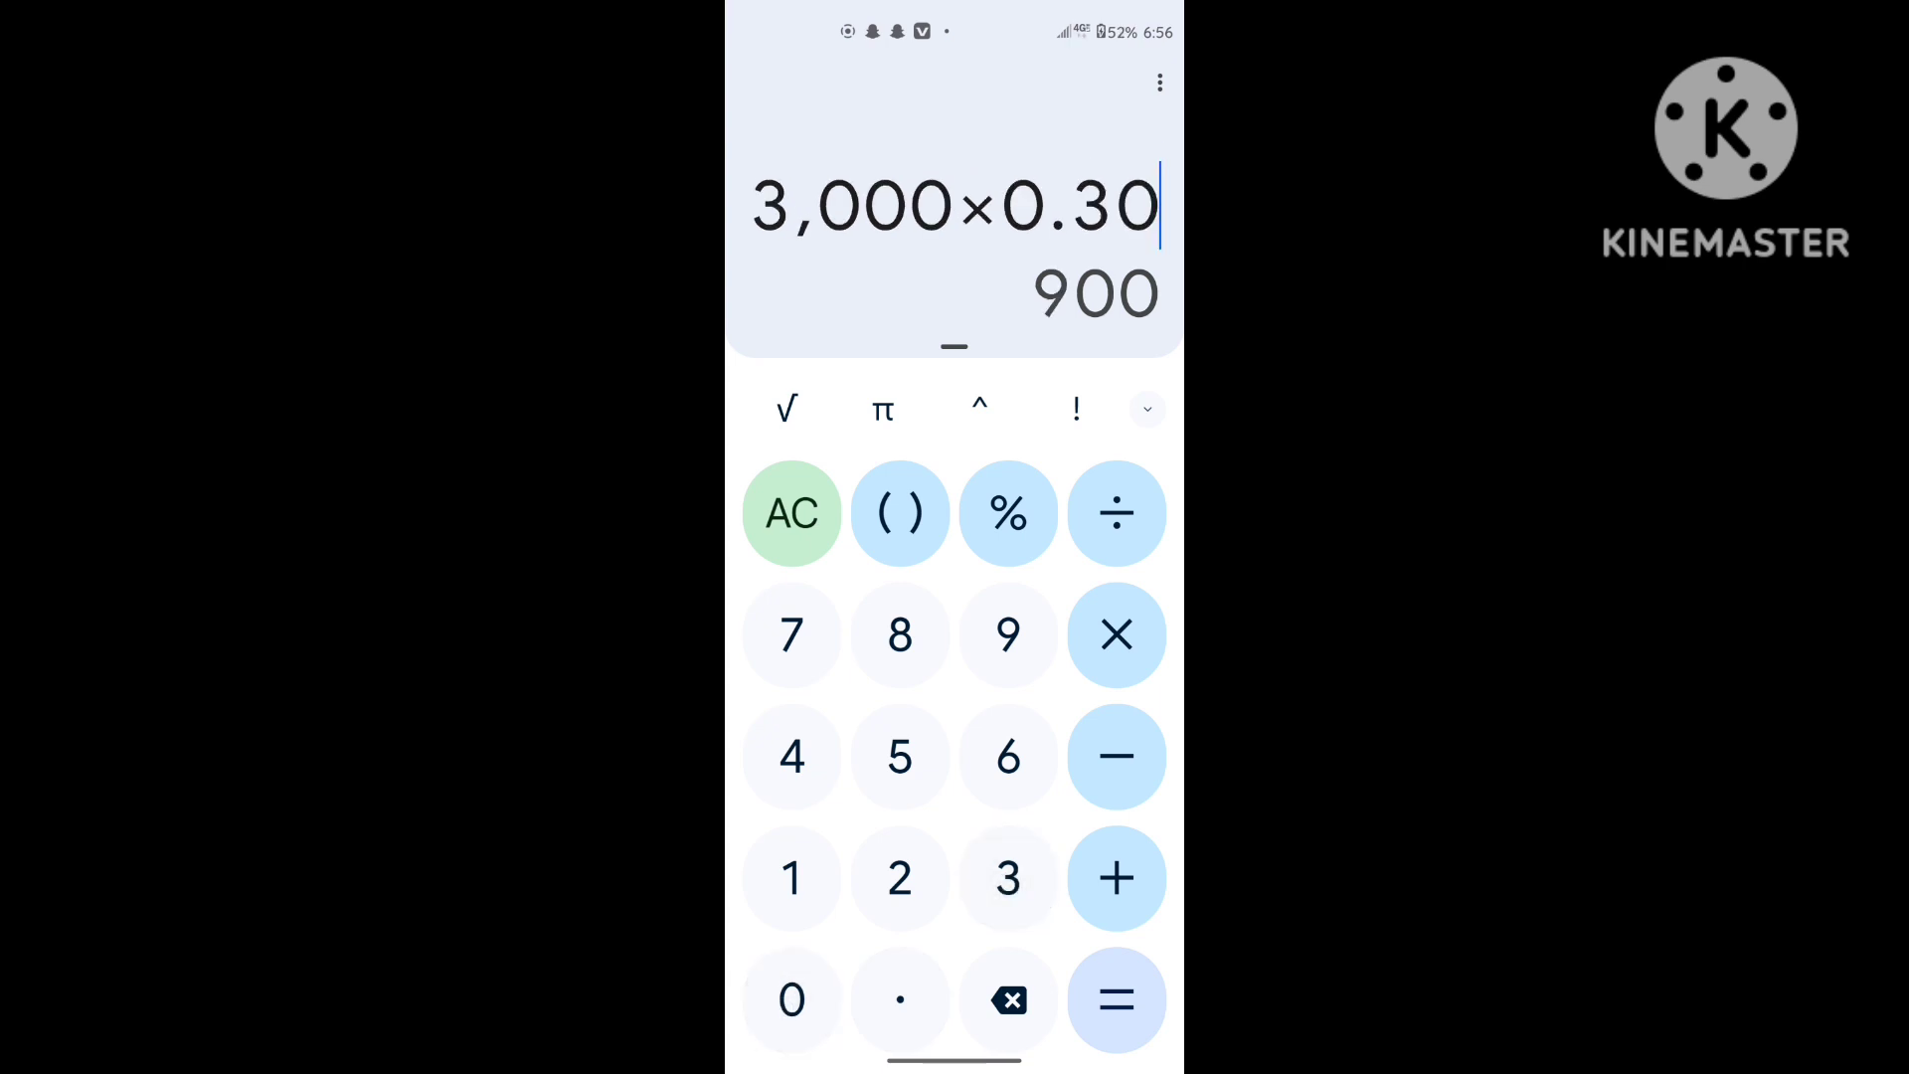
click(792, 513)
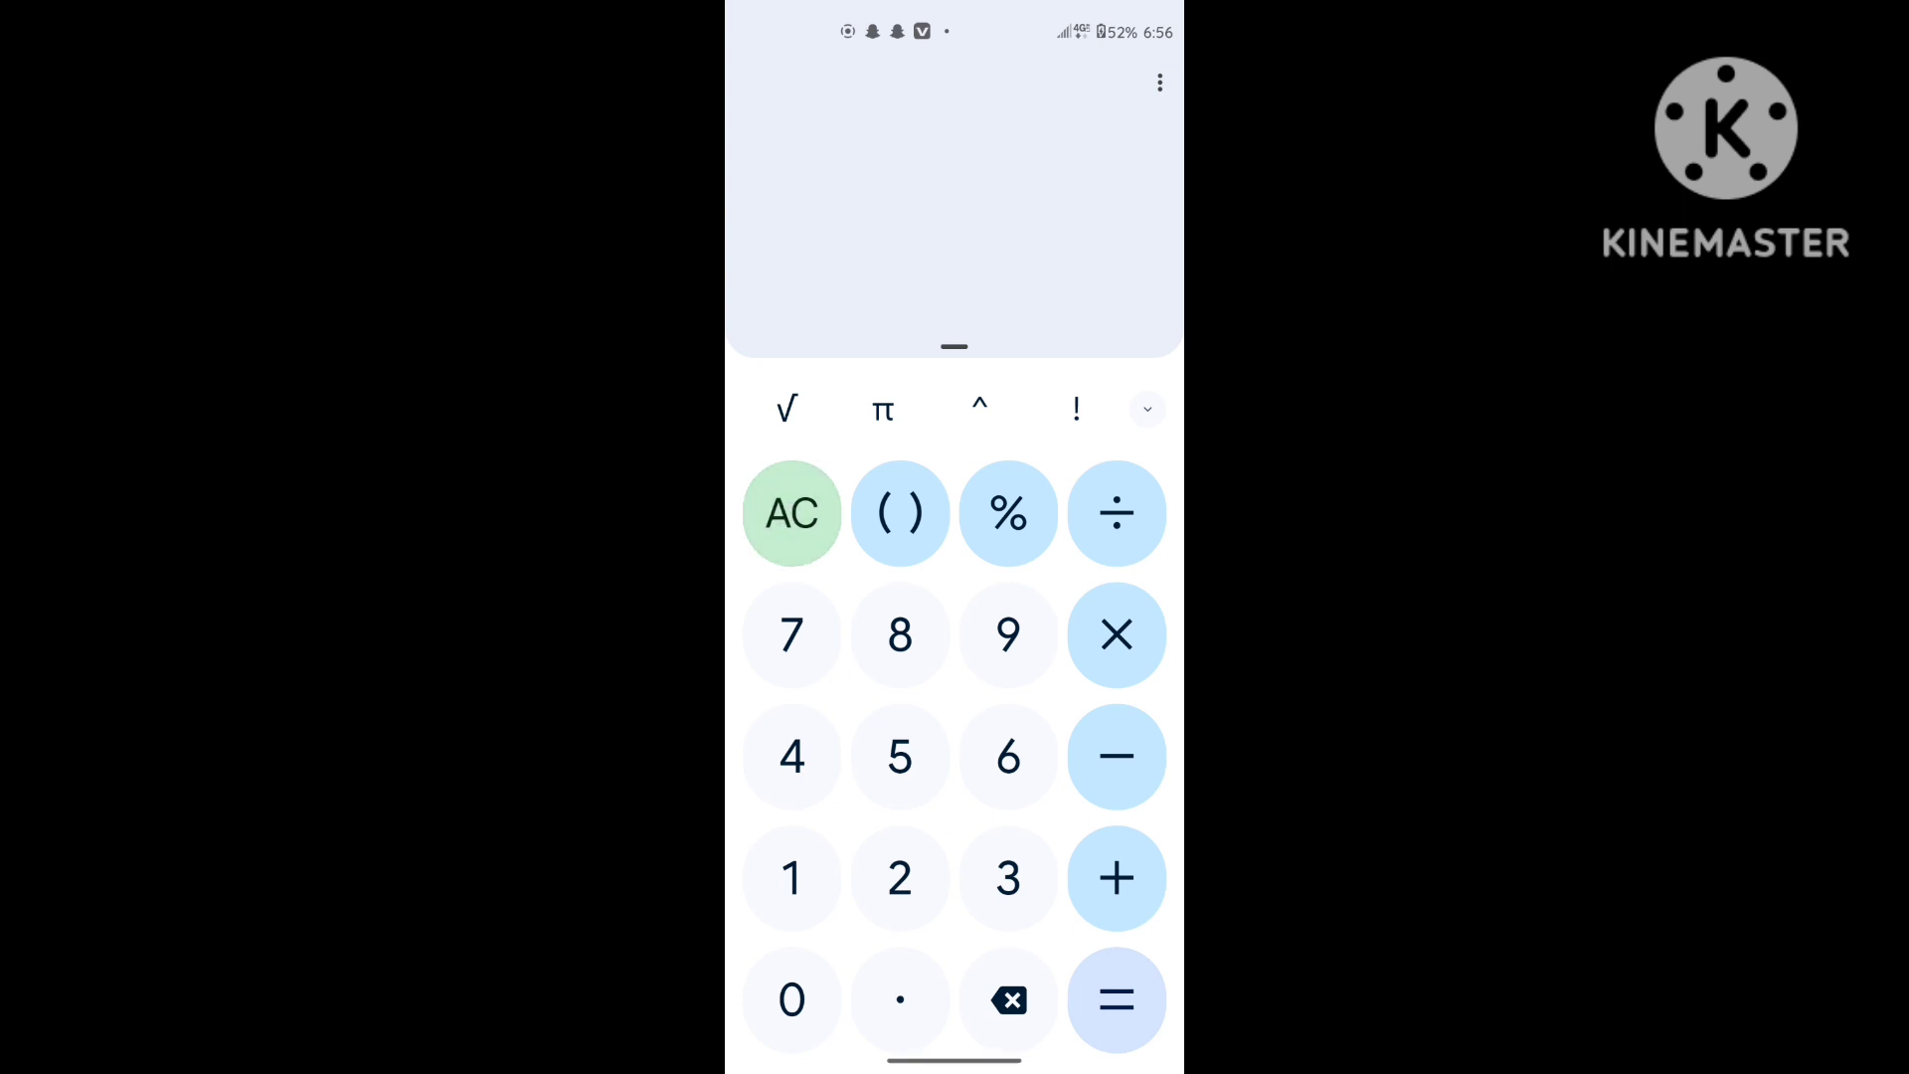